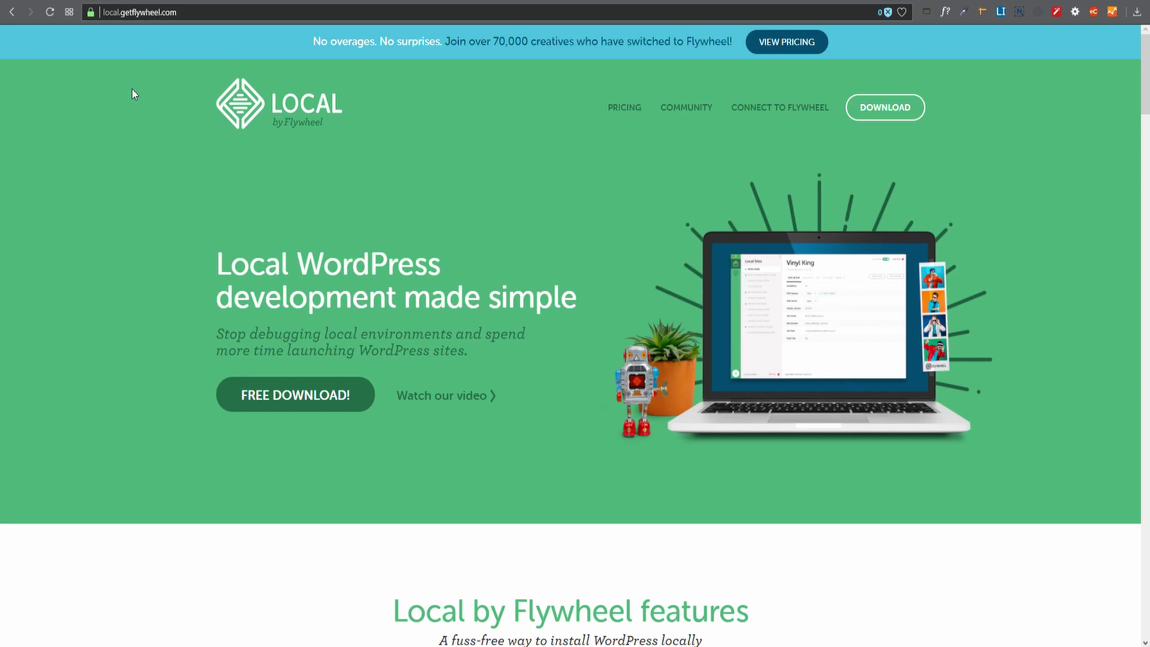
# Switch to the laragon.org home page in the browser.
pyautogui.click(242, 1)
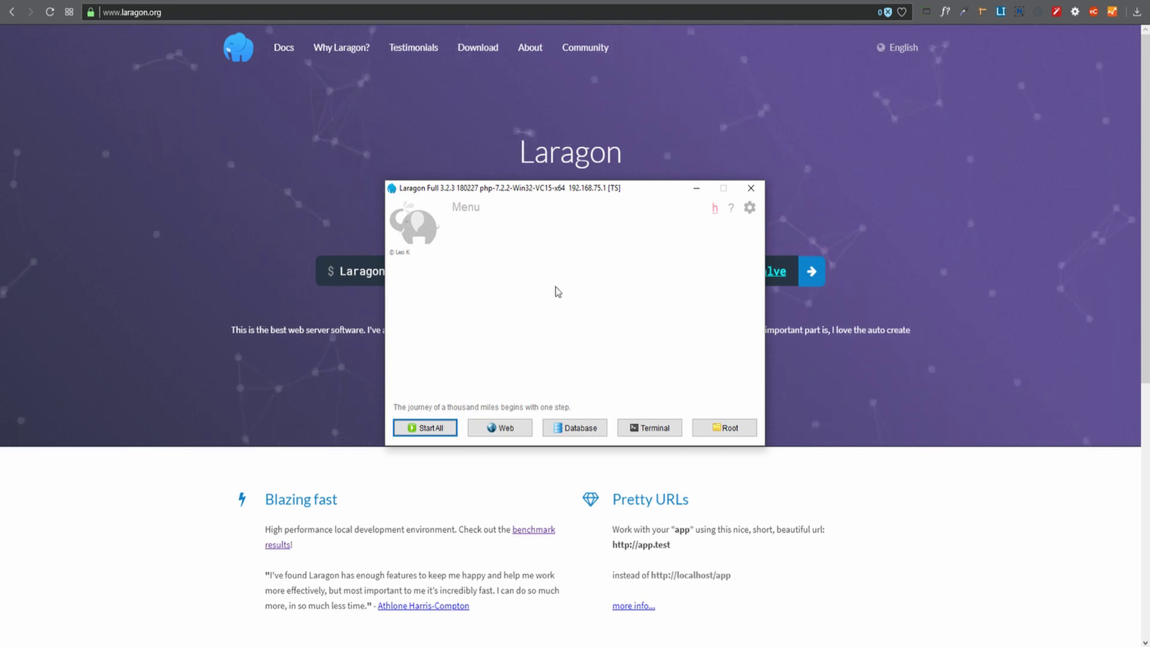
pyautogui.click(750, 208)
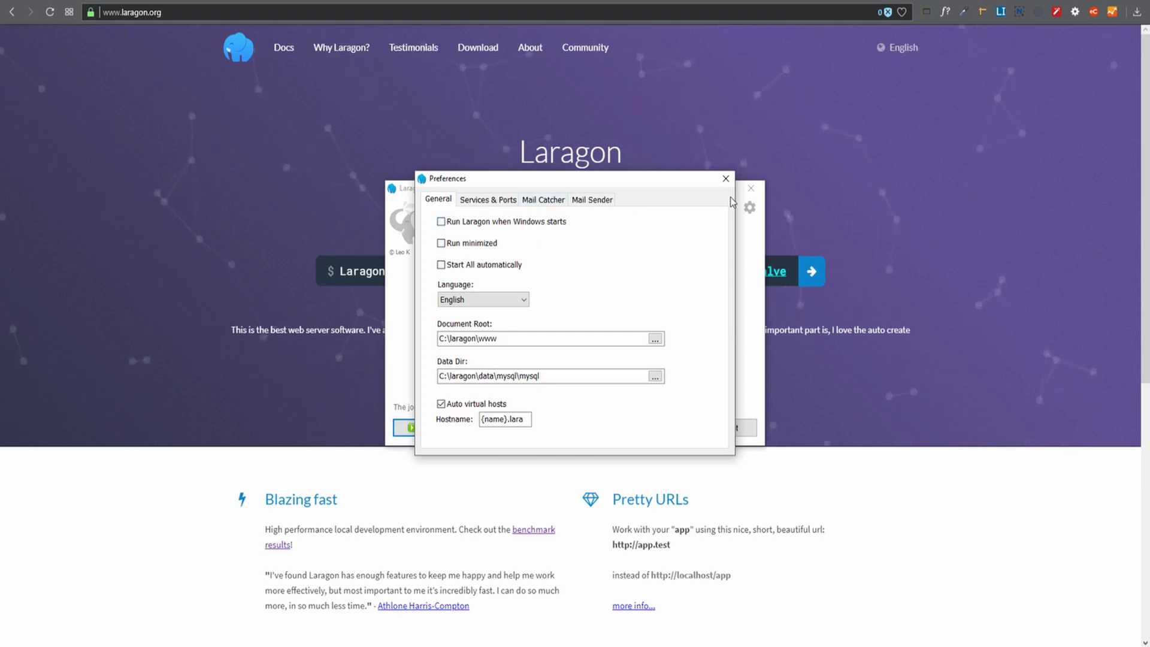
pyautogui.click(725, 178)
pyautogui.click(750, 207)
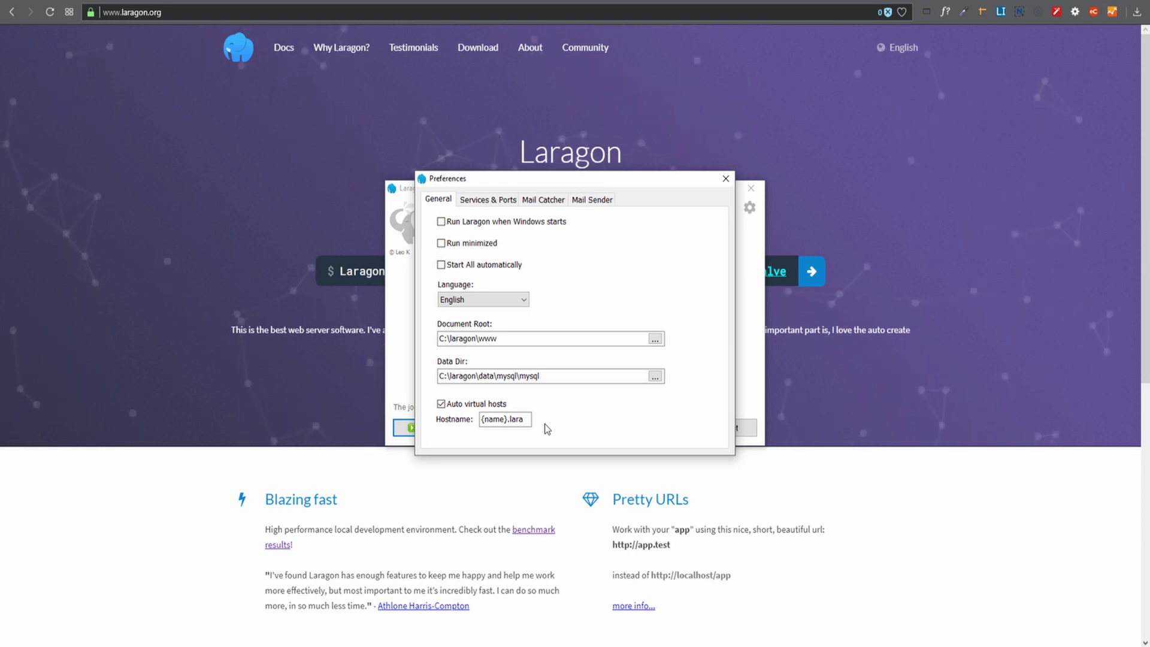
pyautogui.click(489, 199)
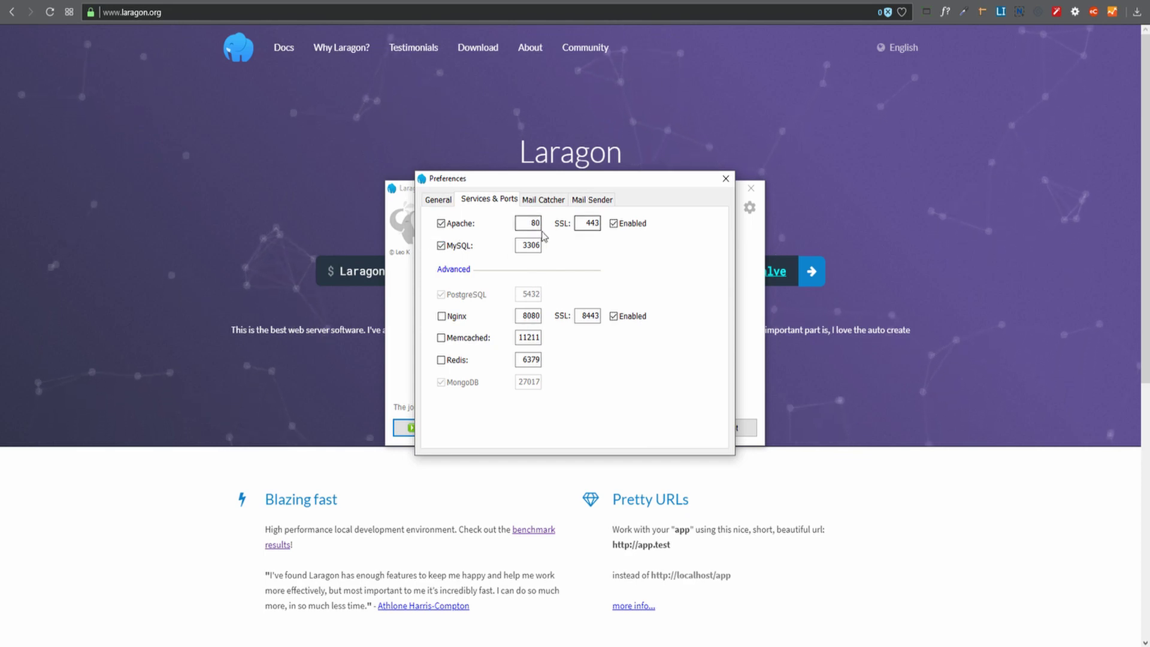
pyautogui.click(529, 245)
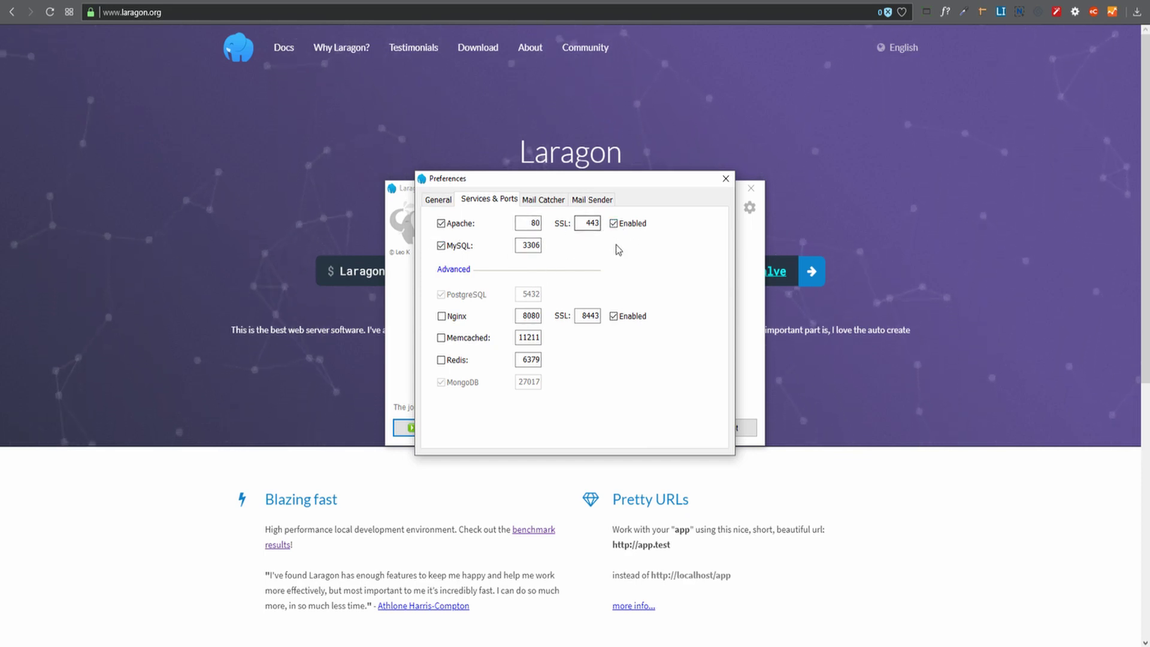
pyautogui.click(590, 200)
pyautogui.click(544, 201)
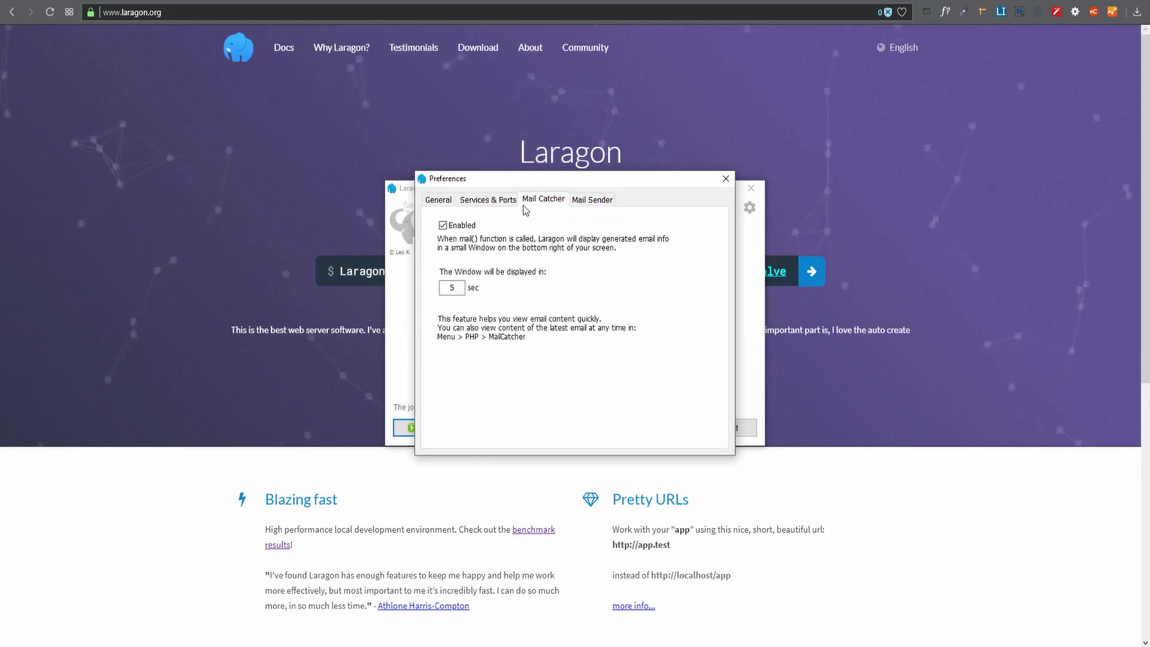
pyautogui.click(475, 201)
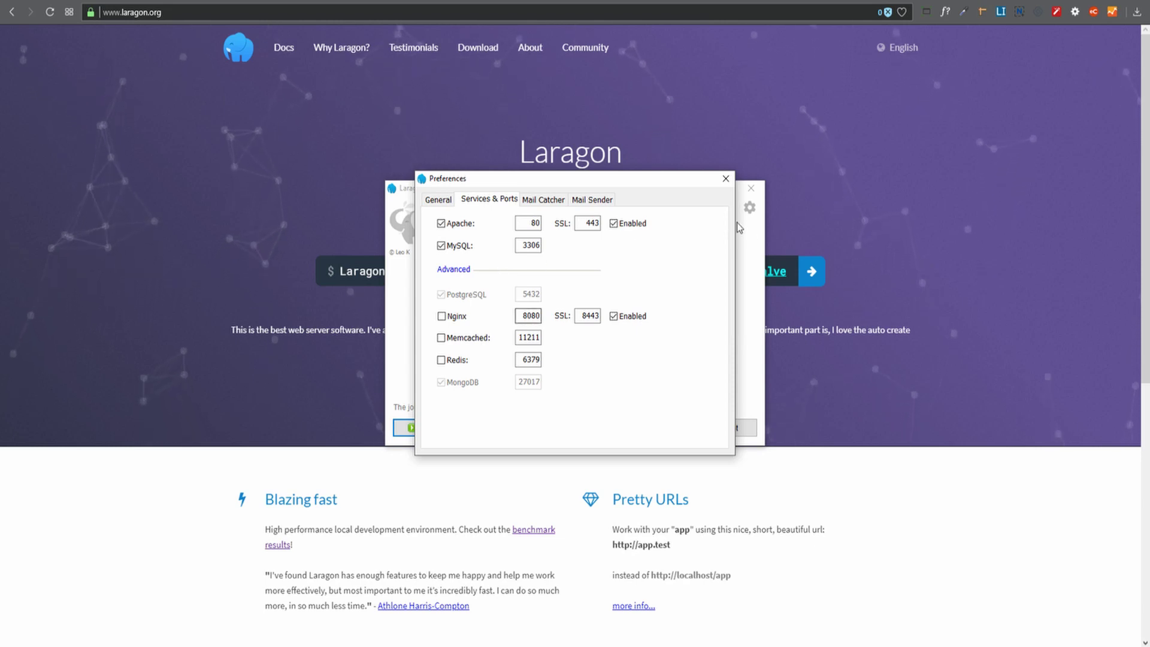
pyautogui.click(726, 180)
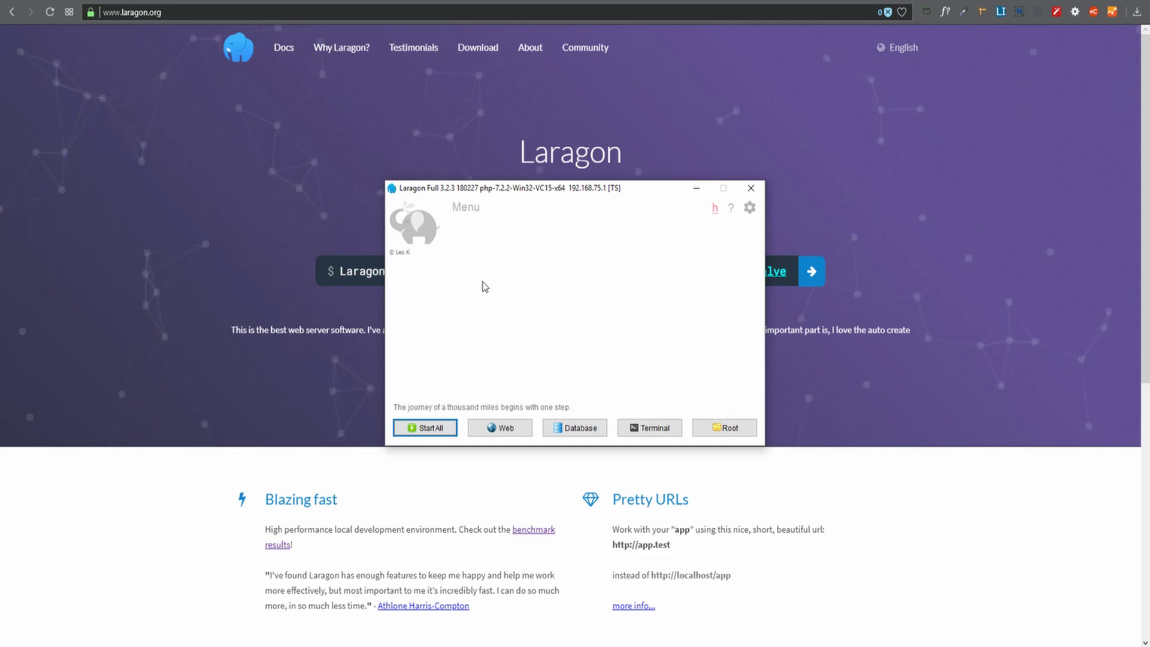
# Start Apache and MySQL in Laragon, then minimize the Laragon window.
pyautogui.click(412, 429)
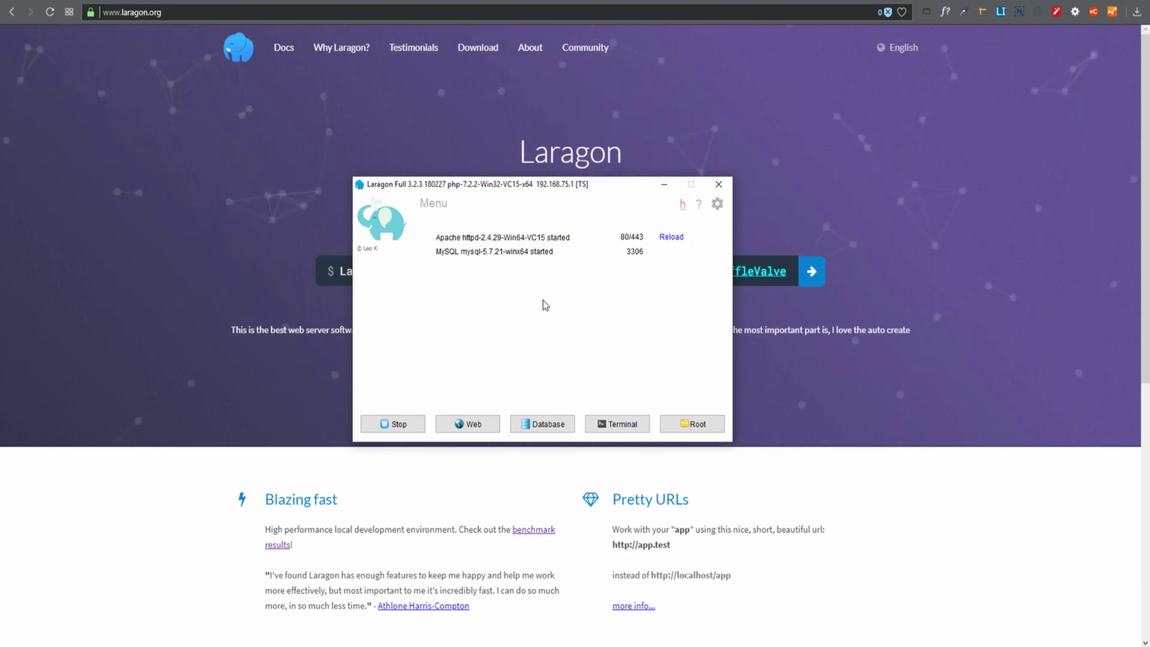
pyautogui.click(373, 159)
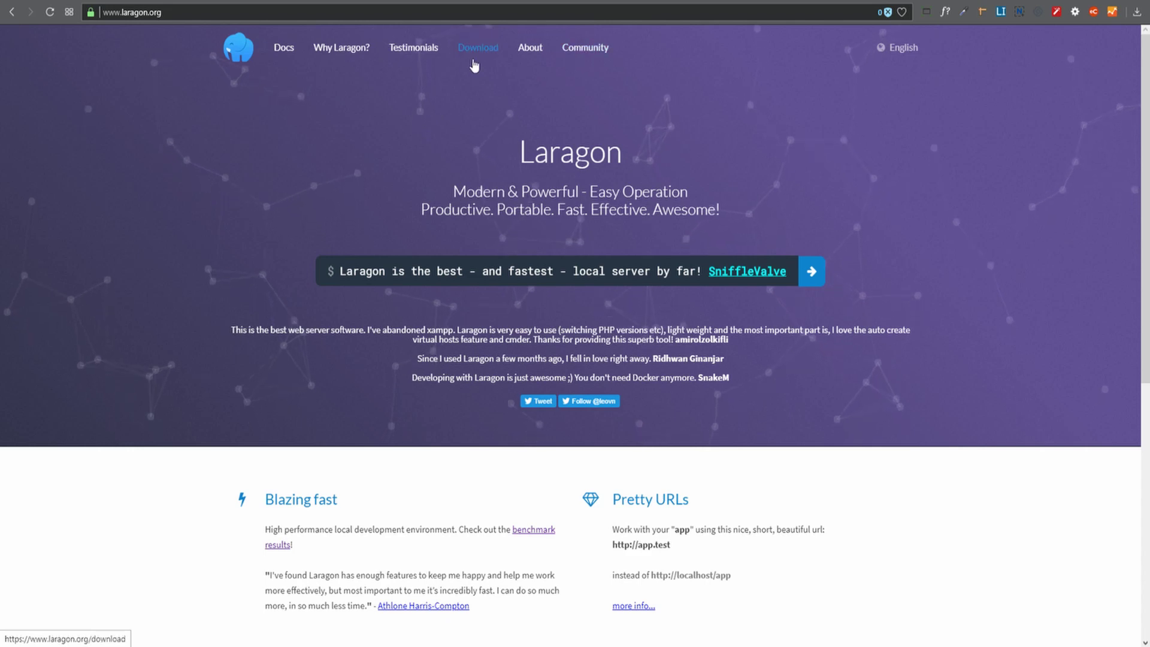
# Browse the Laragon forum, return to laragon.org, and bring back the Laragon window.
pyautogui.click(347, 1)
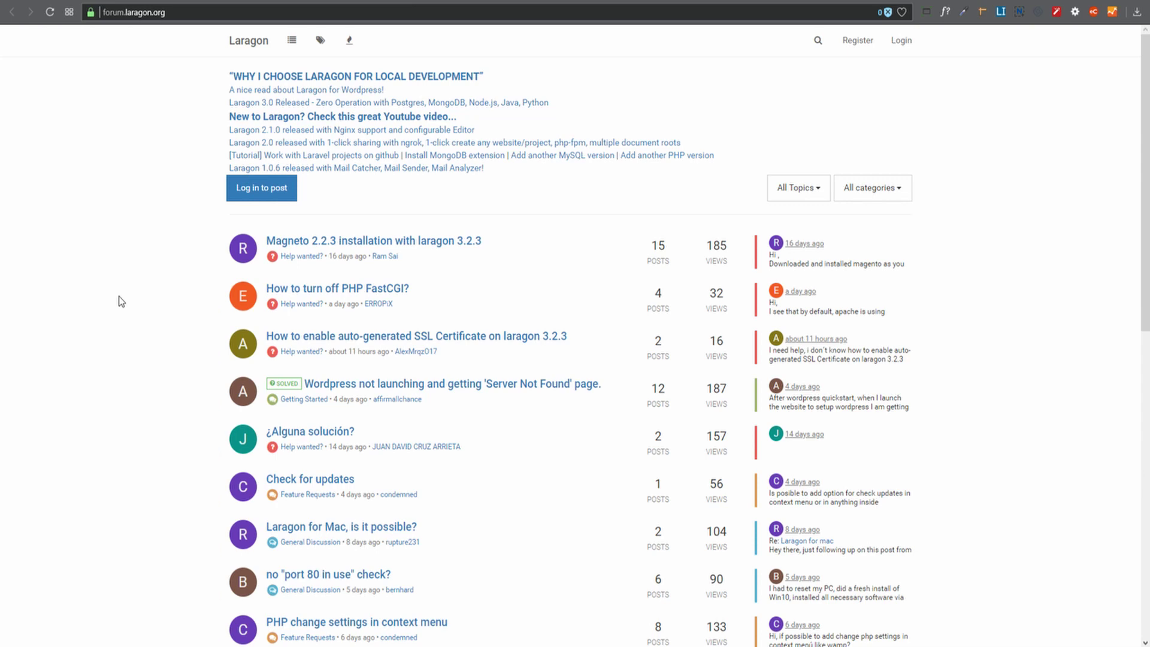
pyautogui.scroll(-10, 118, 303)
pyautogui.scroll(10, 120, 296)
pyautogui.click(226, 1)
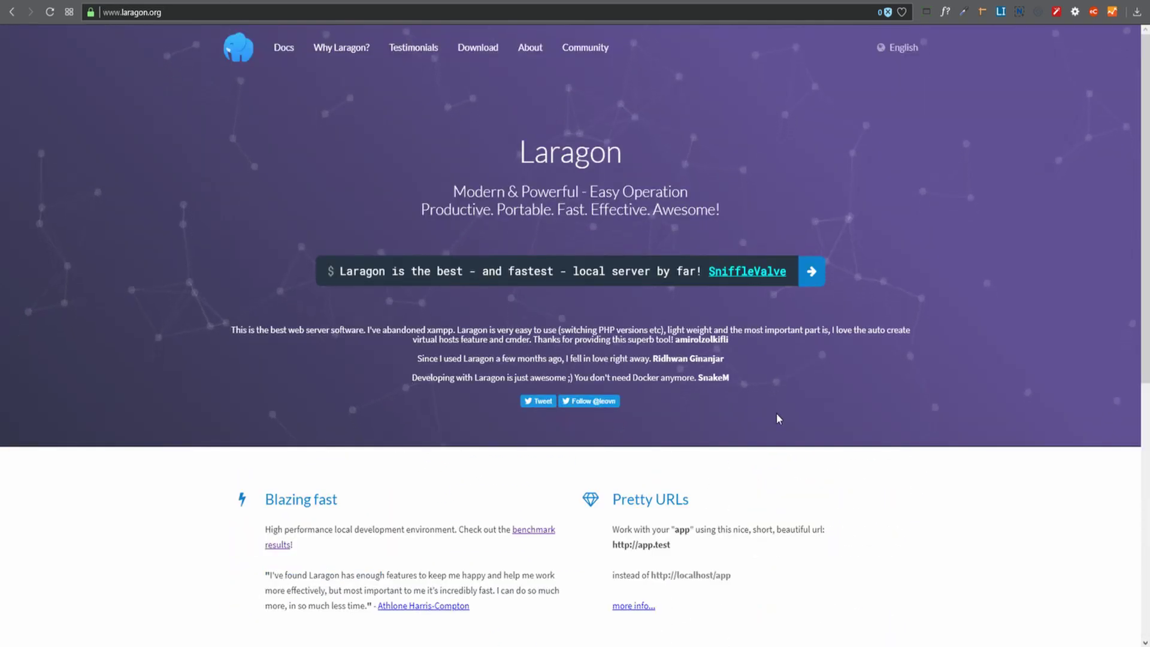
pyautogui.scroll(-8, 240, 260)
pyautogui.scroll(8, 240, 259)
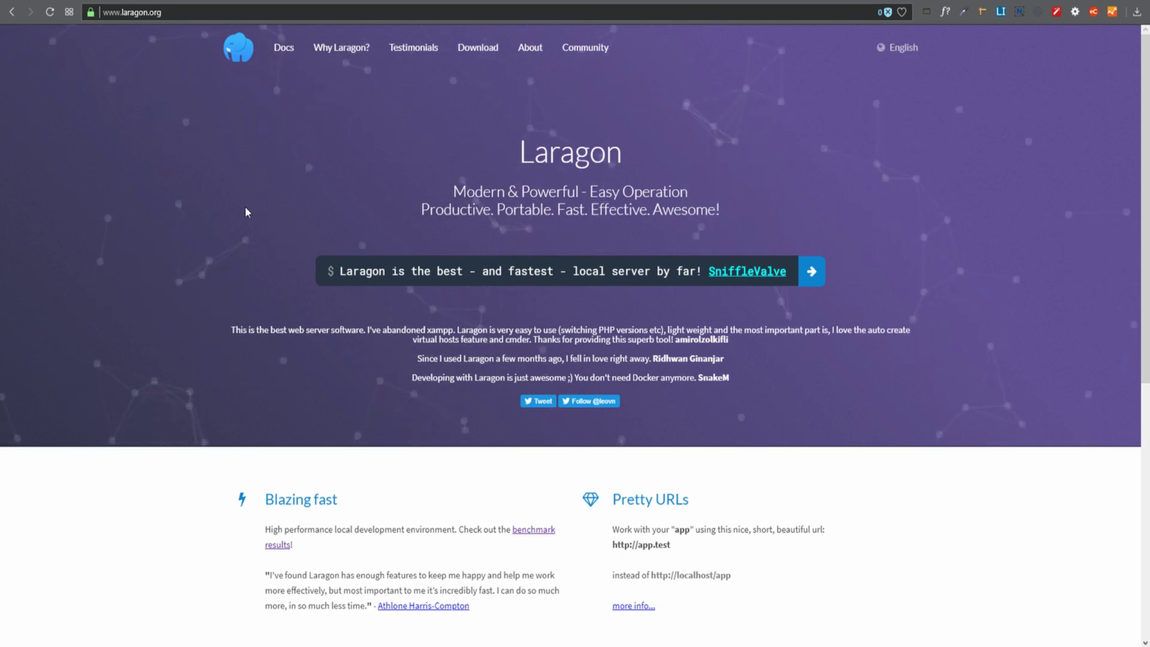
pyautogui.hotkey('alt', 'Tab')
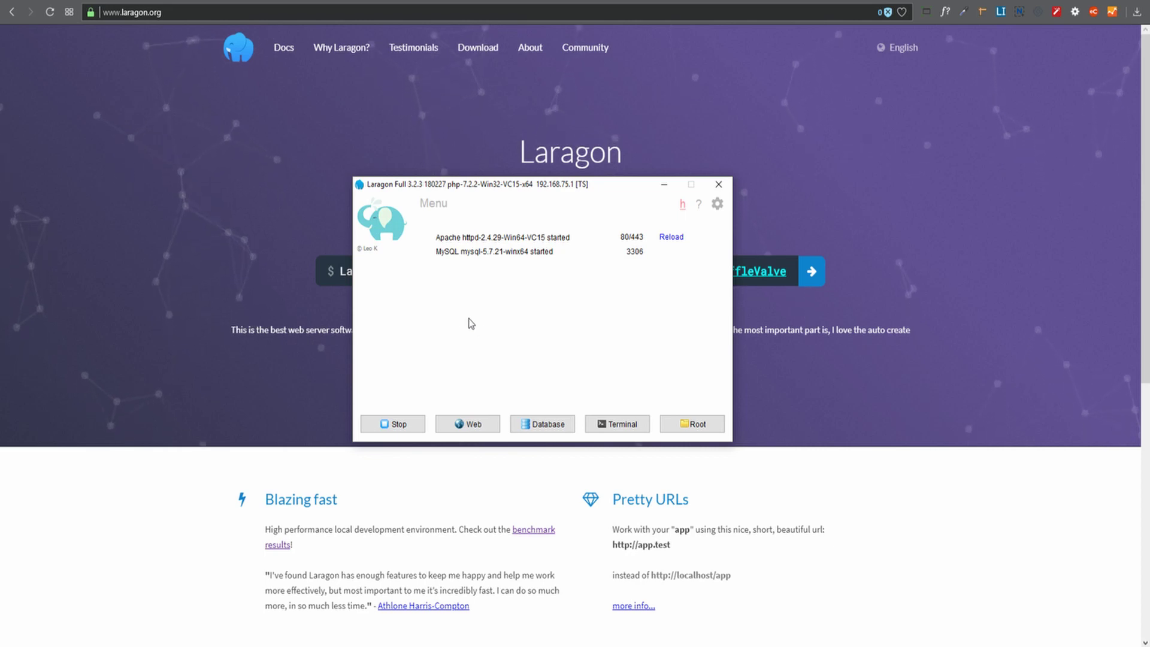
# Quick-create a WordPress site named webassist-change-theme from Laragon's menu.
pyautogui.rightClick(436, 276)
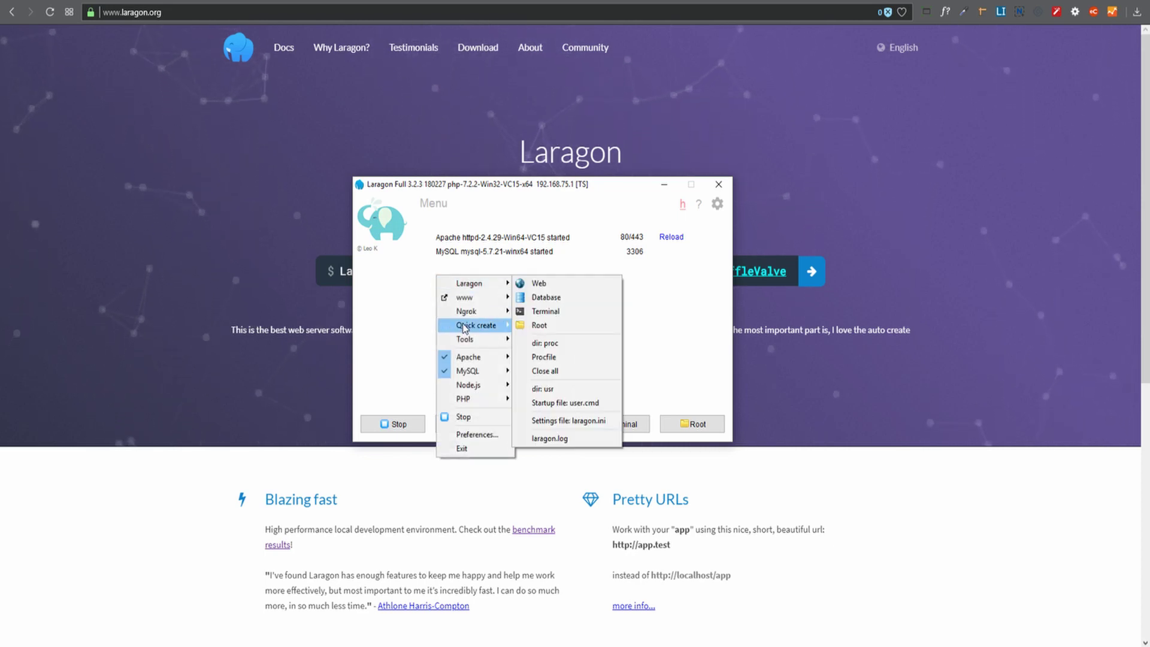
pyautogui.moveTo(479, 326)
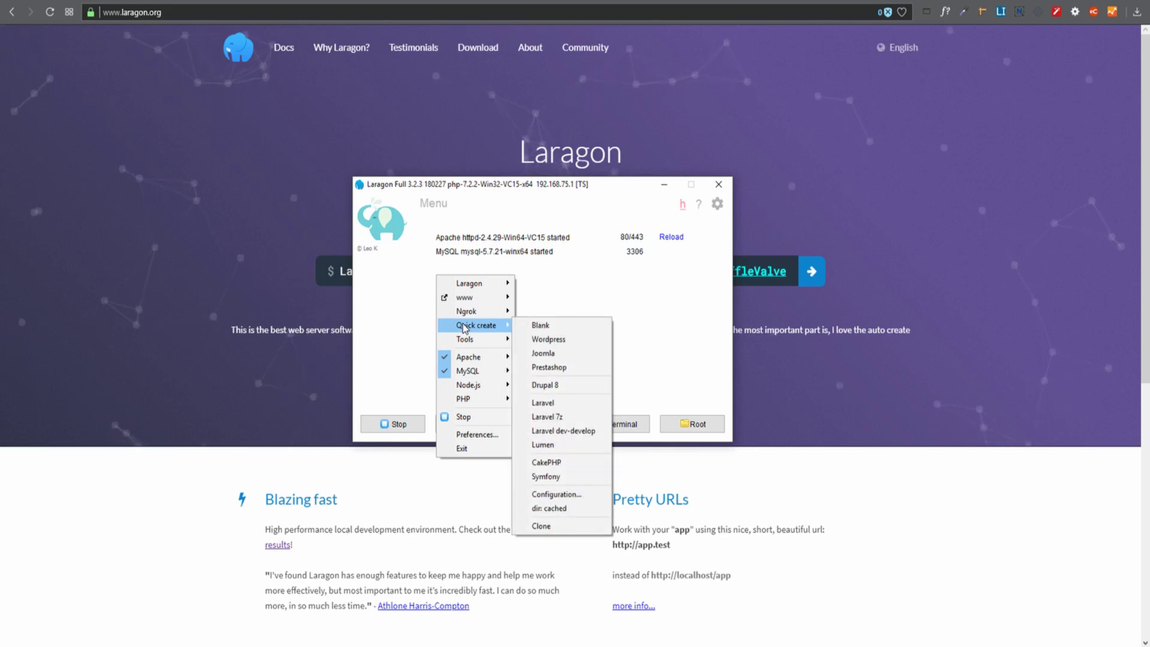
pyautogui.click(547, 339)
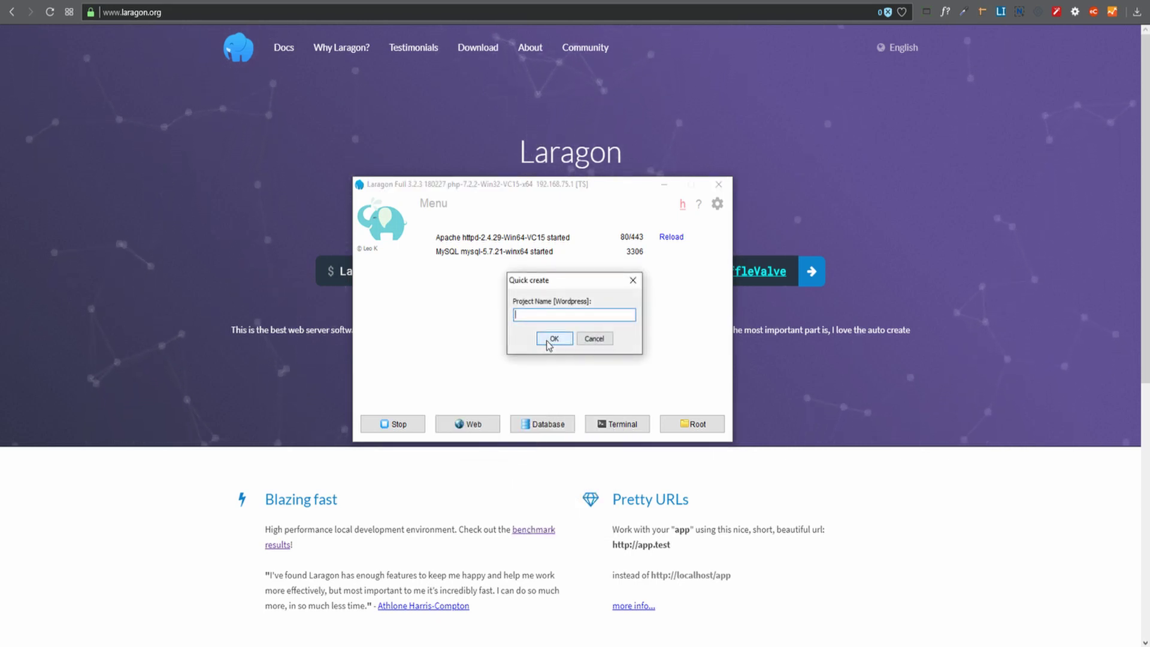
pyautogui.write('webassis')
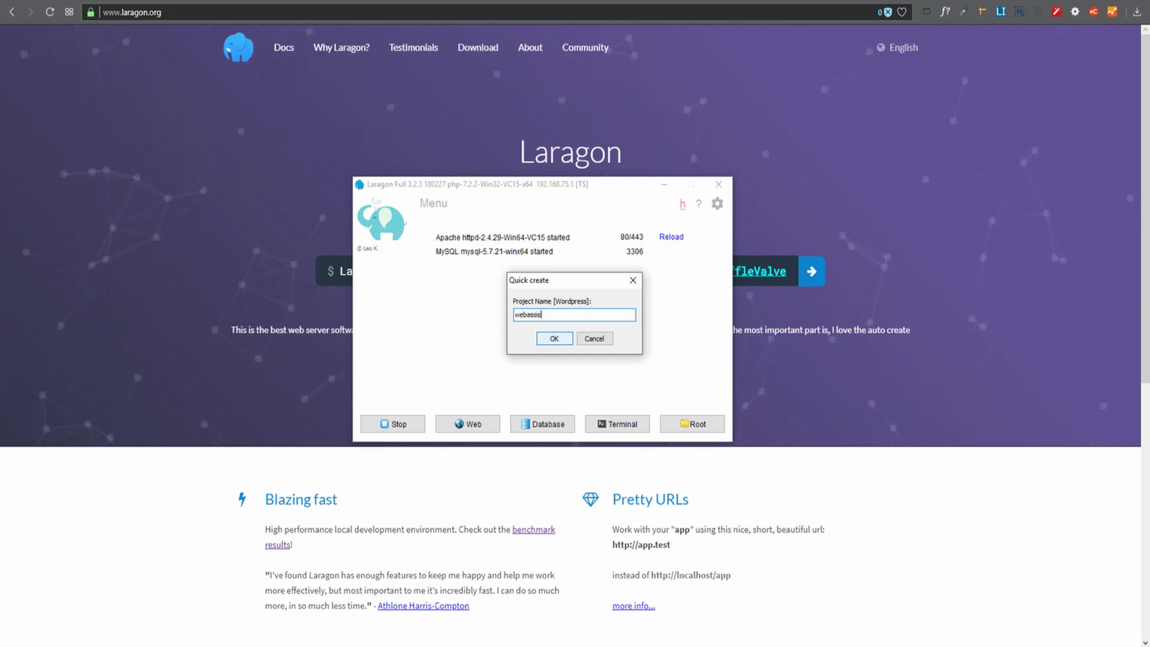
pyautogui.write('t-change-theme')
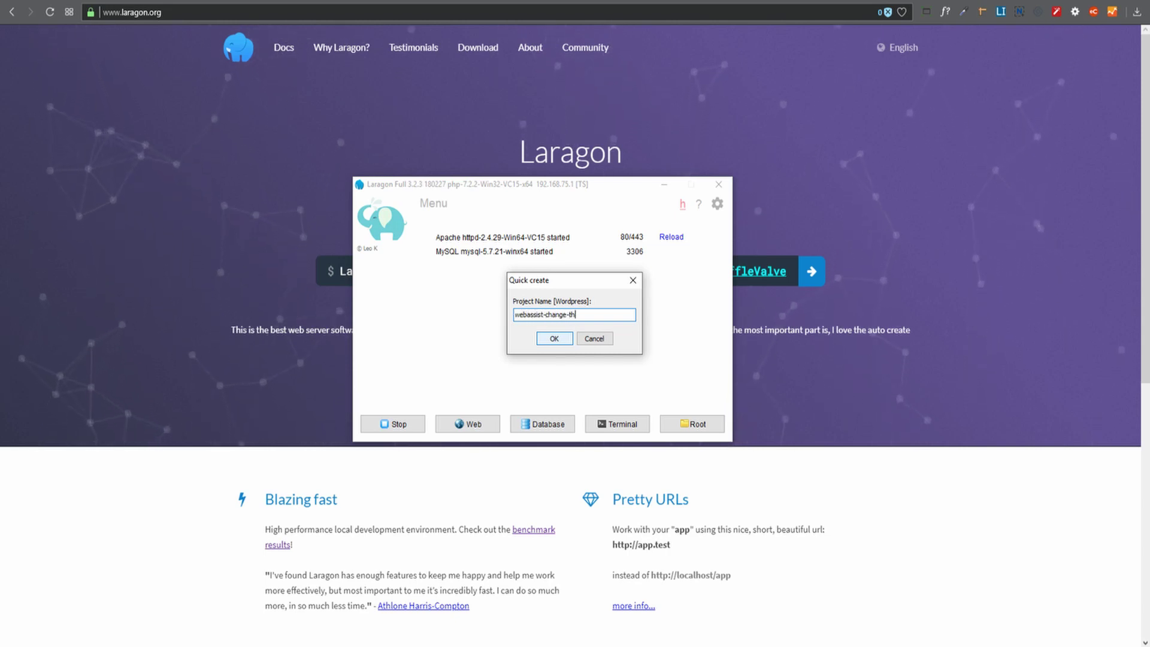
pyautogui.click(554, 338)
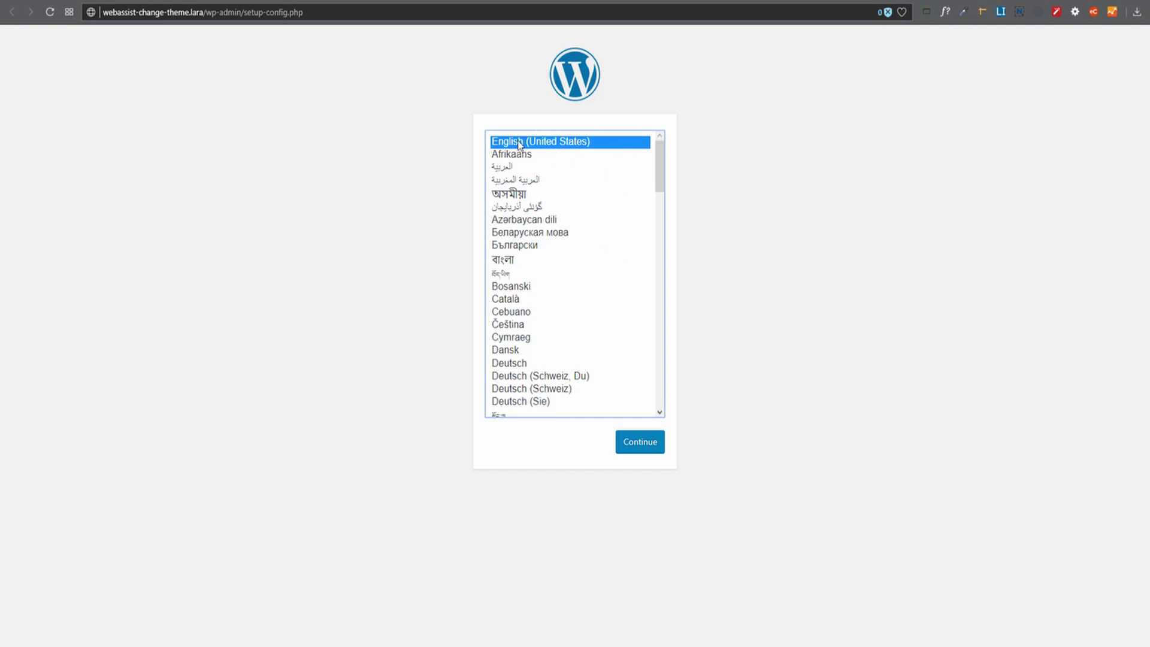
# Install WordPress in English as Web Assist with the admin username and email.
pyautogui.click(639, 443)
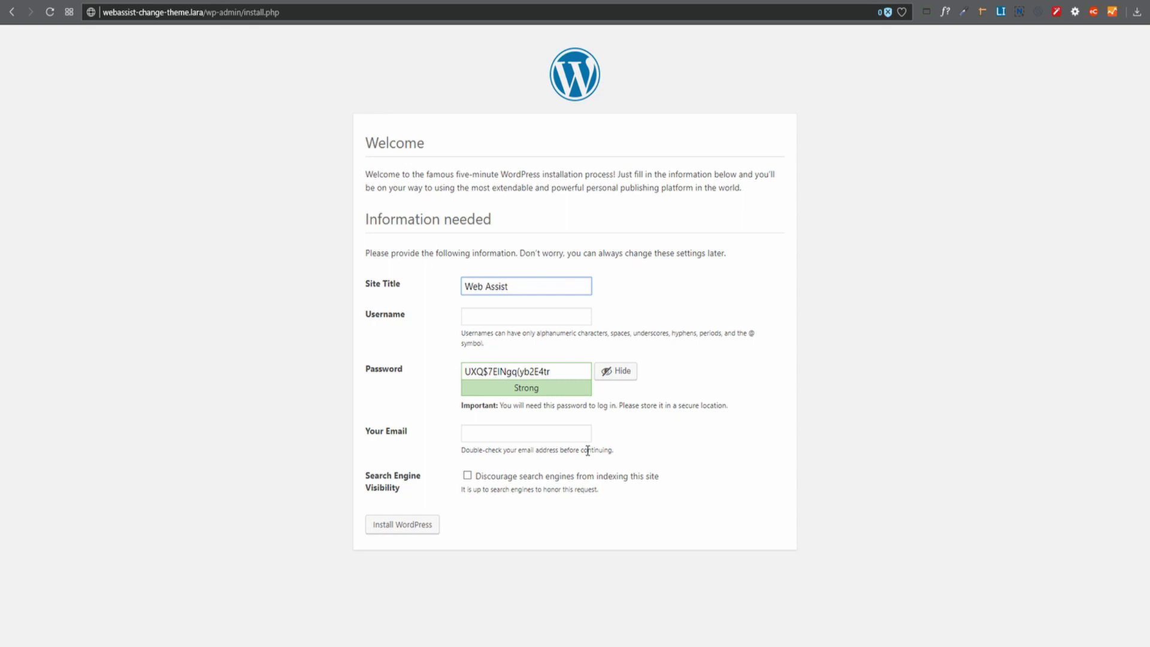
pyautogui.press('Tab')
pyautogui.write('Athlone')
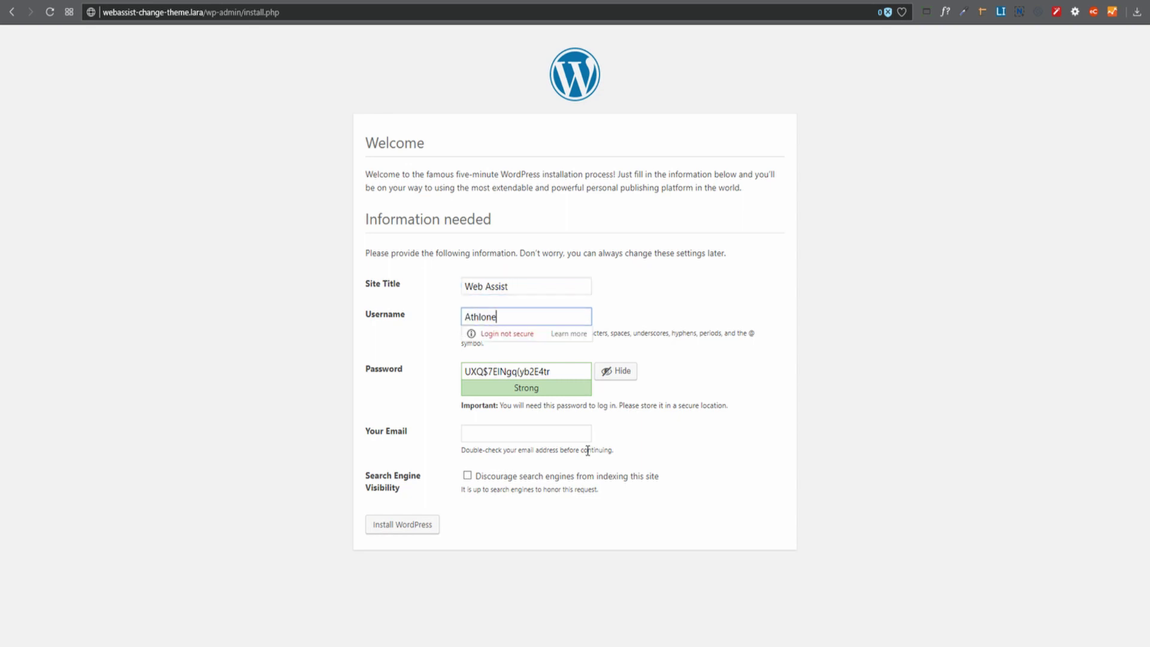
pyautogui.press('Tab')
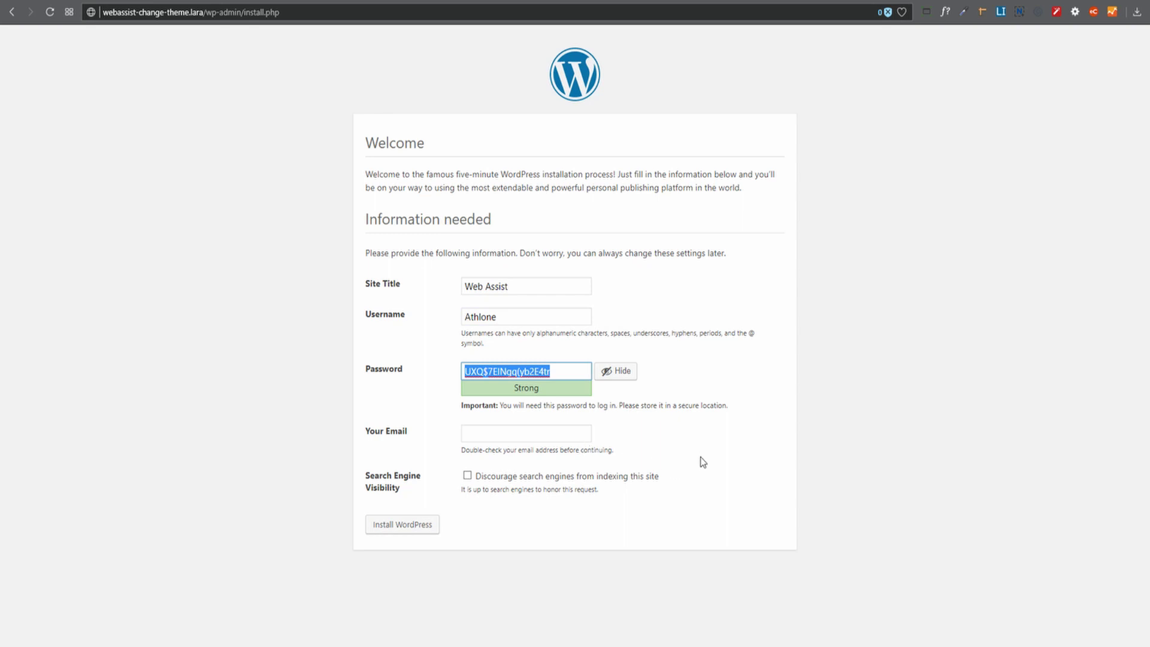
pyautogui.click(534, 440)
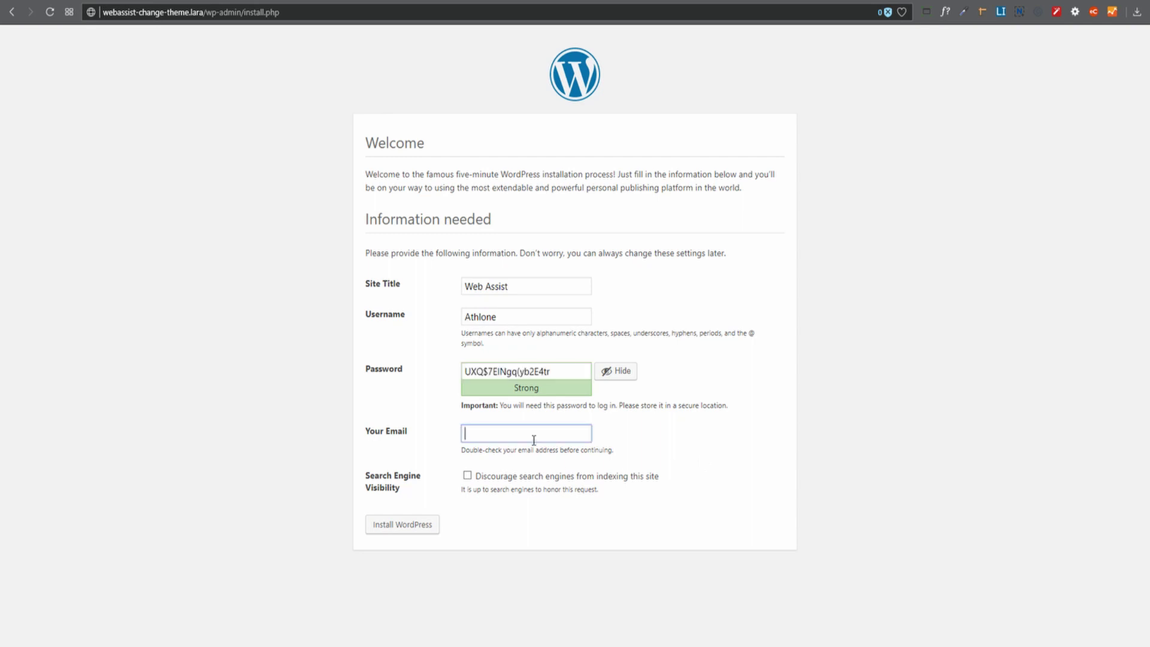
pyautogui.click(398, 527)
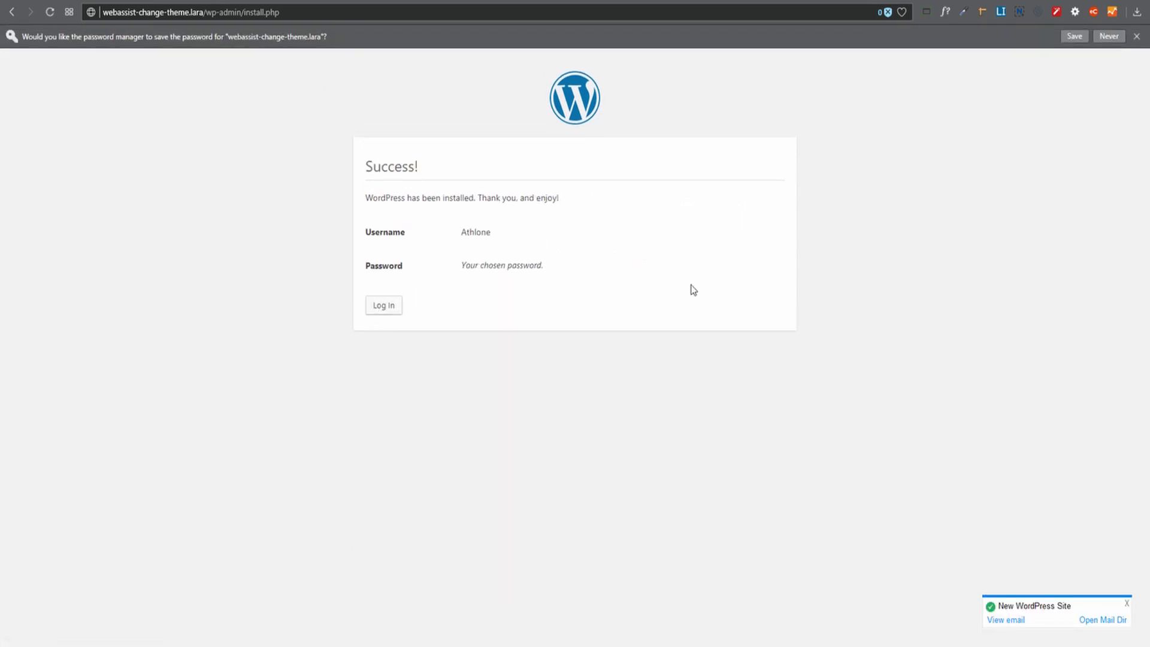
# Log in to the local site with the admin username and password.
pyautogui.click(369, 313)
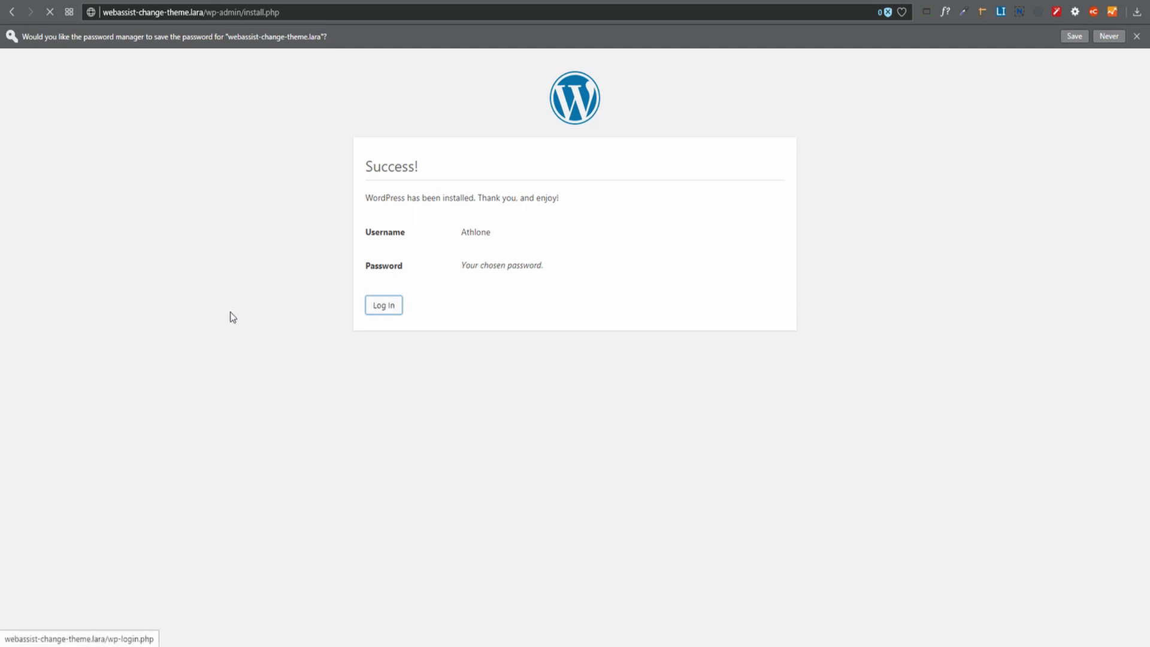
pyautogui.write('Athlone')
pyautogui.press('Tab')
pyautogui.hotkey('ctrl', 'v')
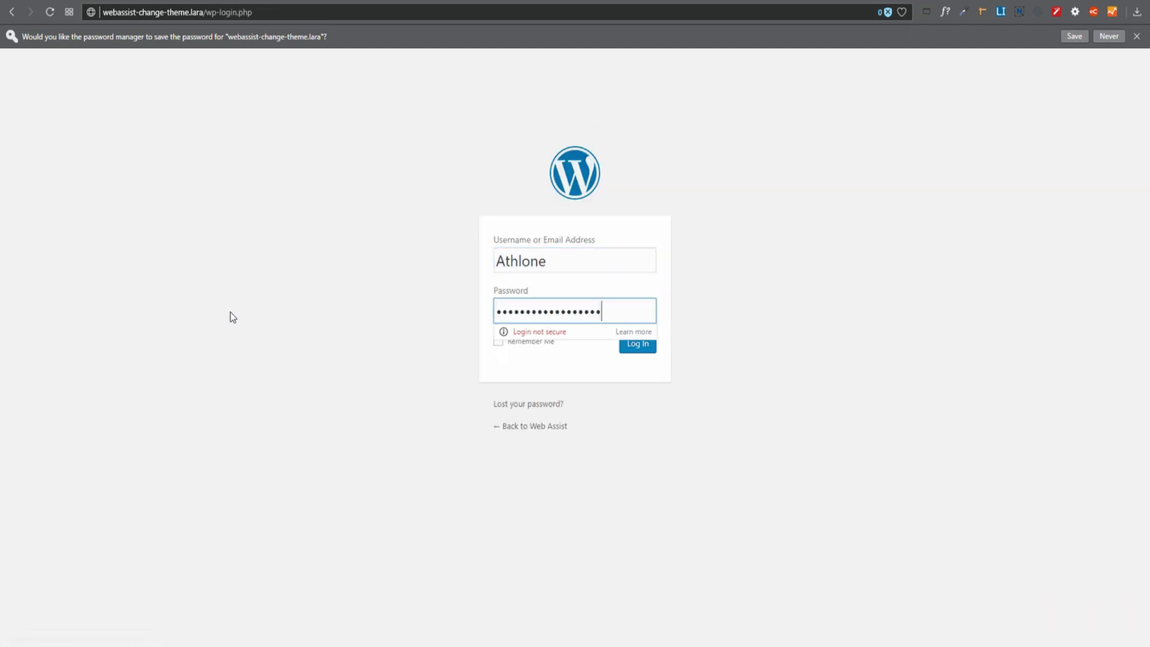
pyautogui.press('Return')
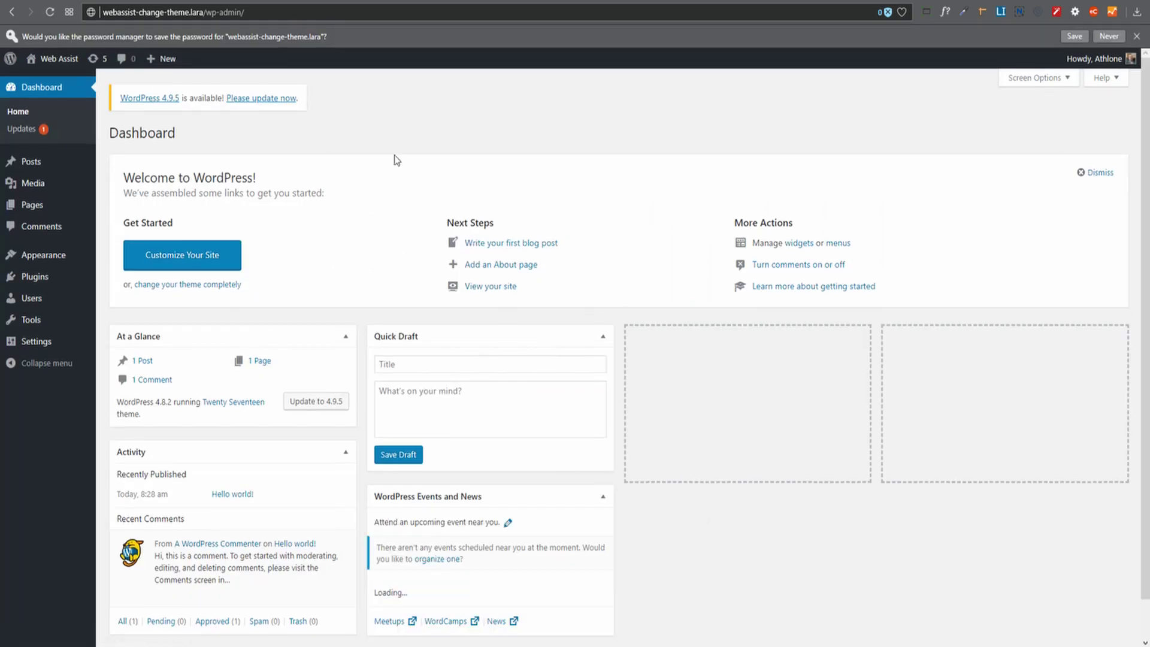
# Look at the Add New plugins page, then return to the admin dashboard.
pyautogui.moveTo(103, 12); pyautogui.dragTo(204, 11)
pyautogui.click(772, 515)
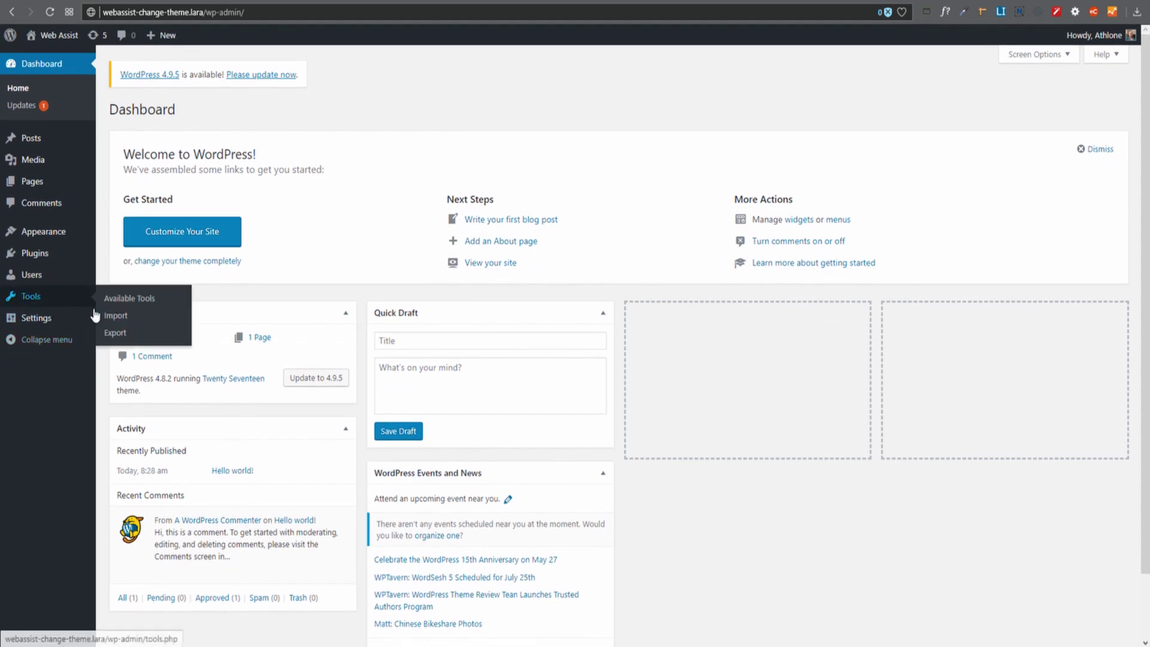
pyautogui.moveTo(39, 262)
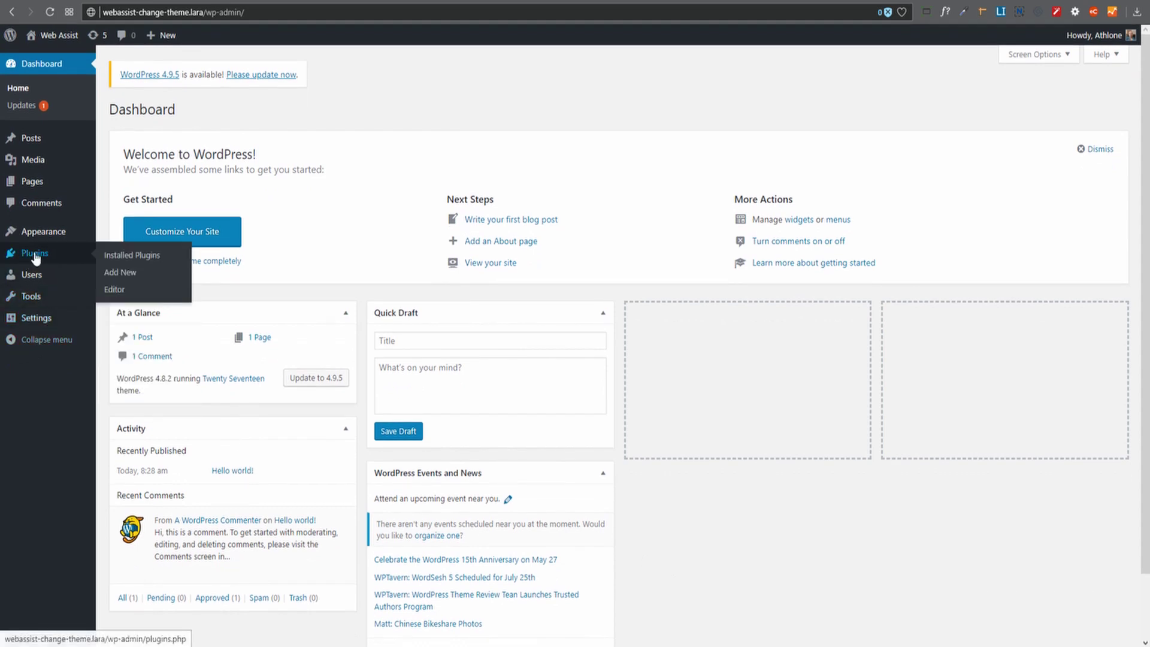
pyautogui.click(114, 273)
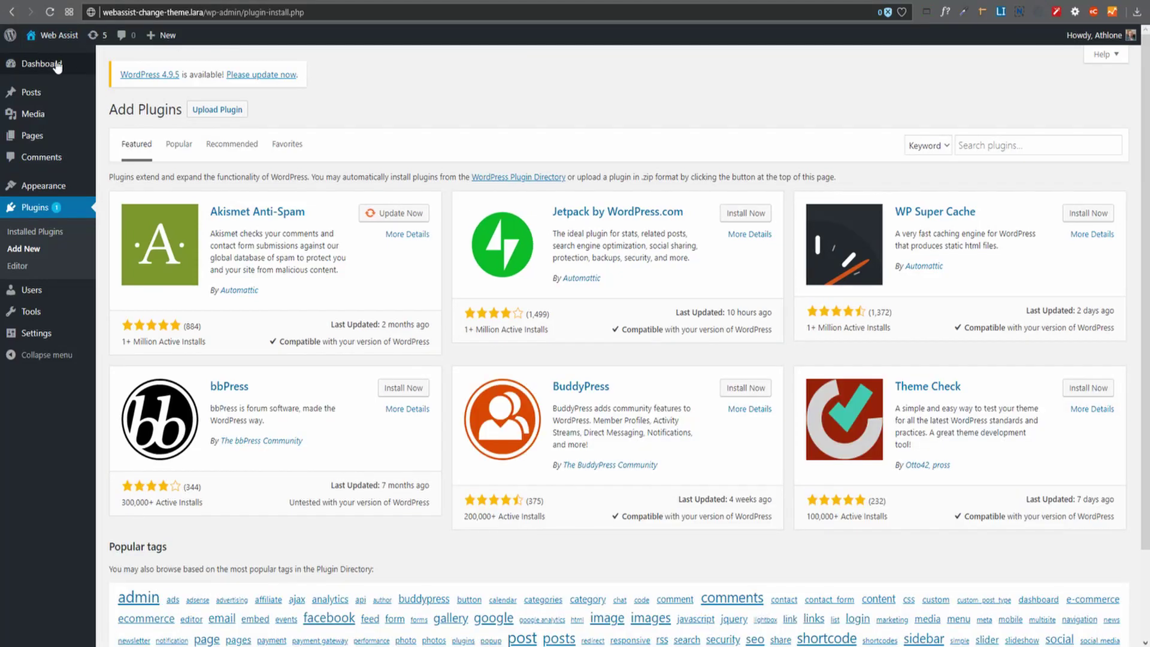
pyautogui.click(57, 65)
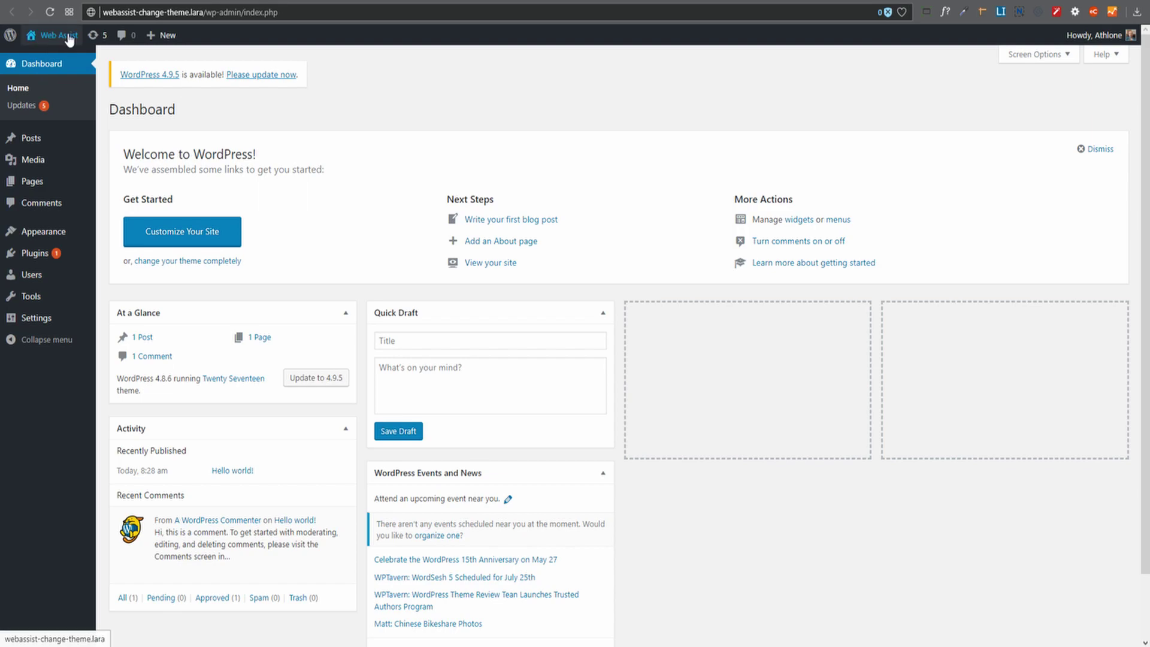
# Visit the local site's front page and scroll through it.
pyautogui.moveTo(70, 40)
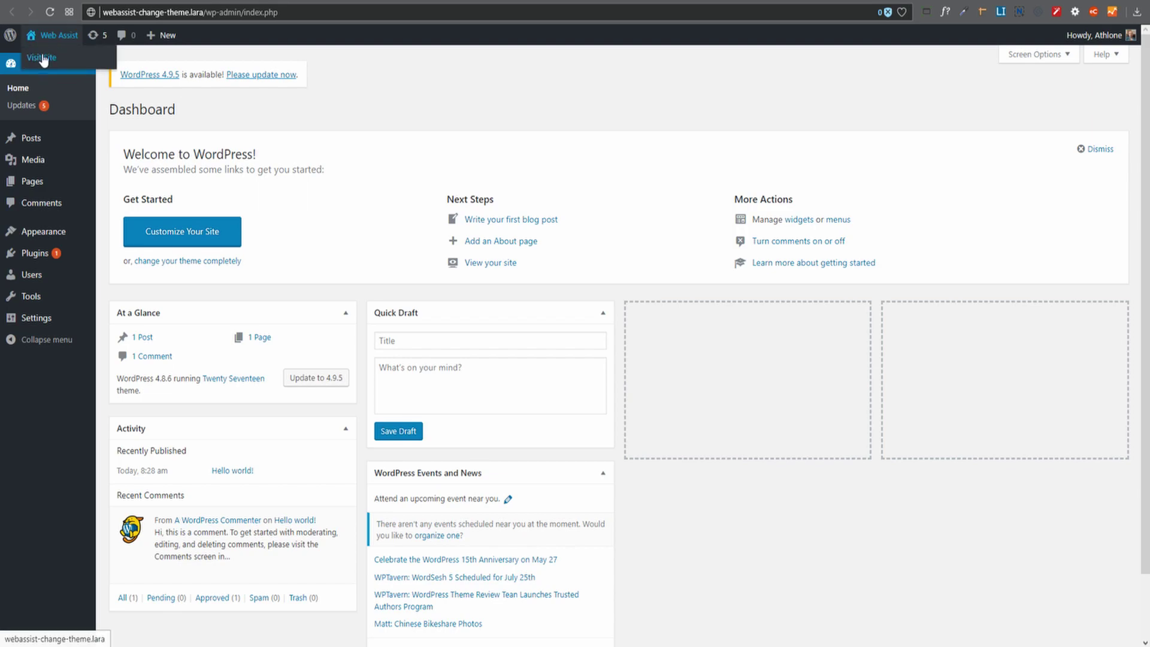
pyautogui.click(39, 63)
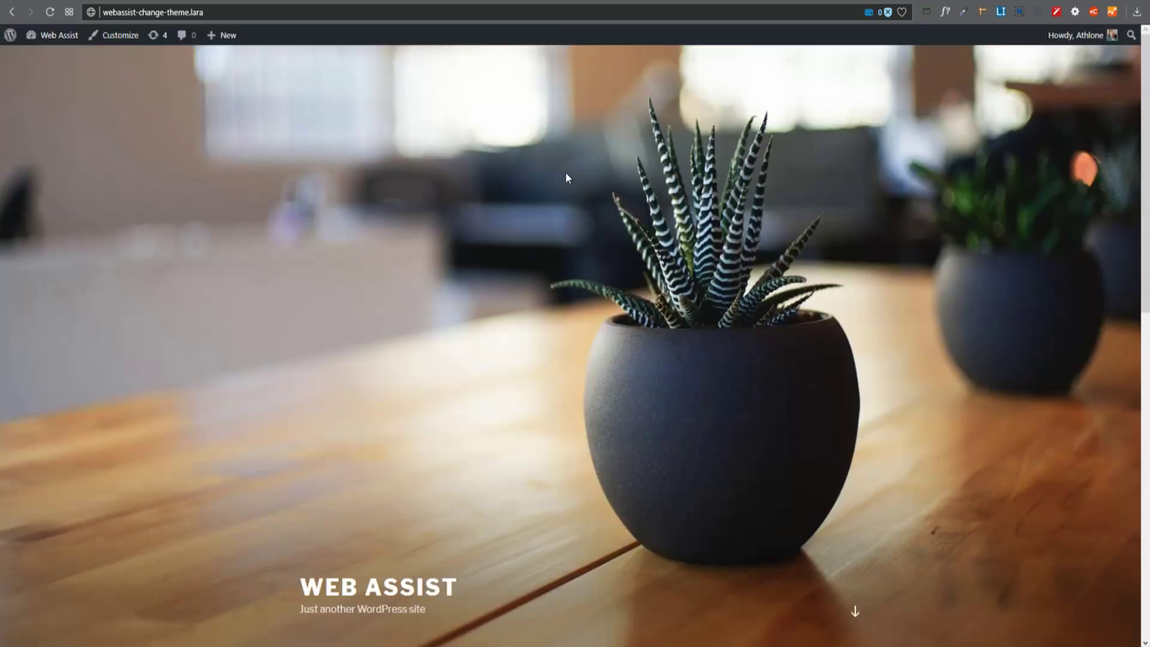
pyautogui.scroll(-10, 616, 223)
pyautogui.scroll(10, 616, 223)
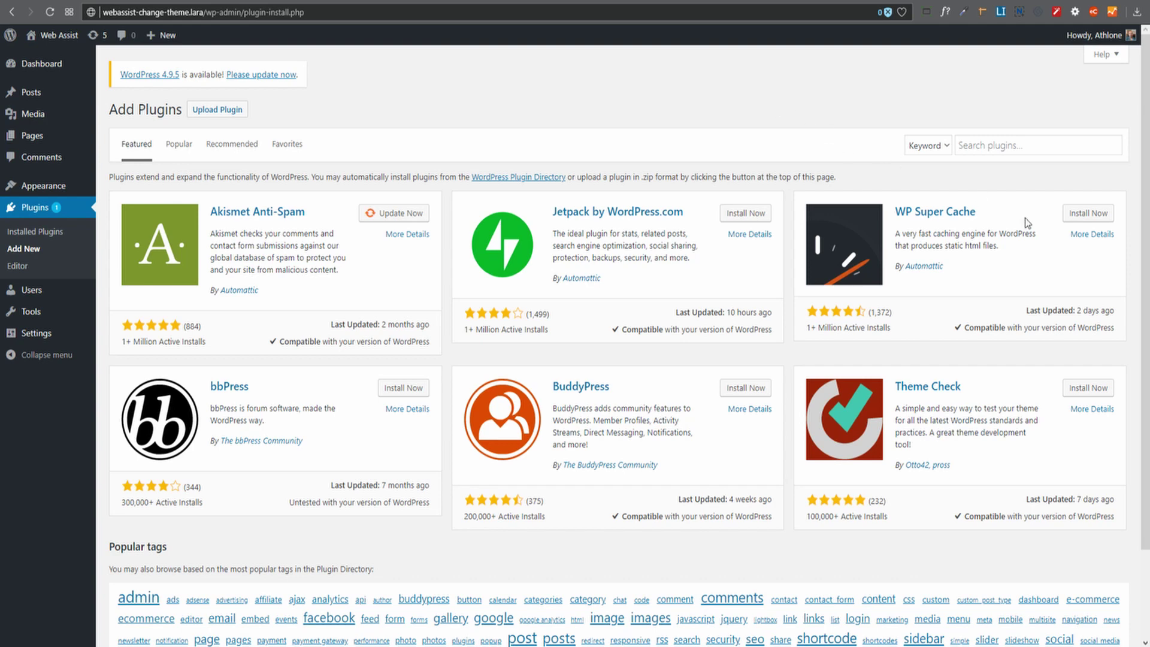
# Search plugins for 'all in one wp', then install and activate All-in-One WP Migration.
pyautogui.click(989, 149)
pyautogui.write('a')
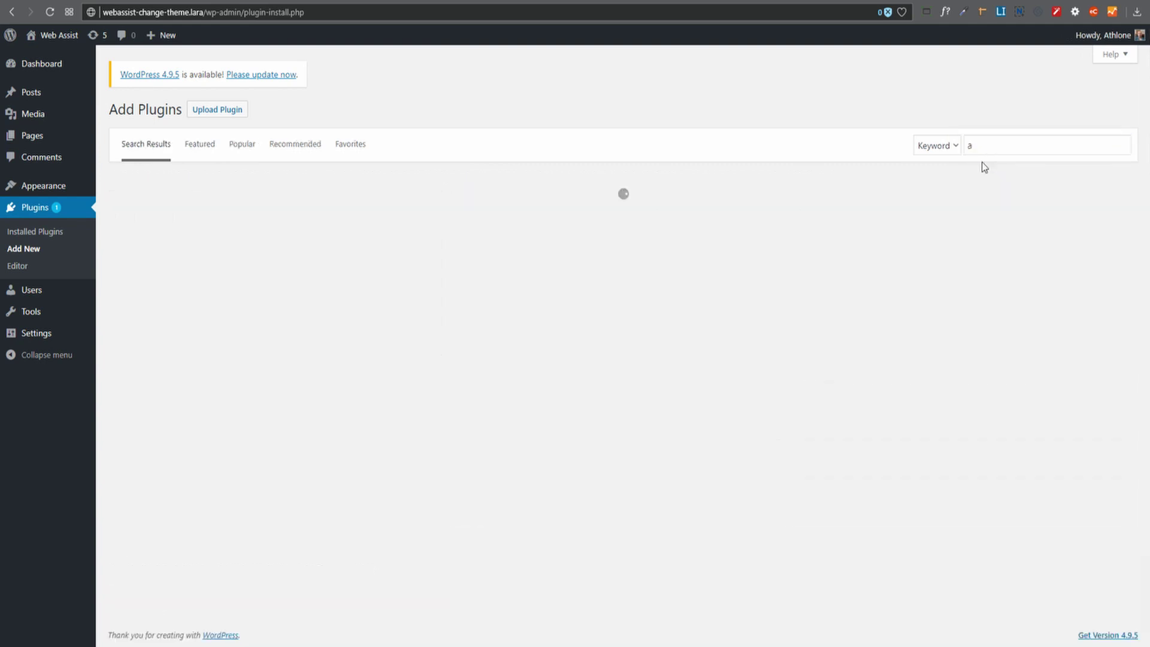
pyautogui.write('ll in one wp')
pyautogui.click(984, 170)
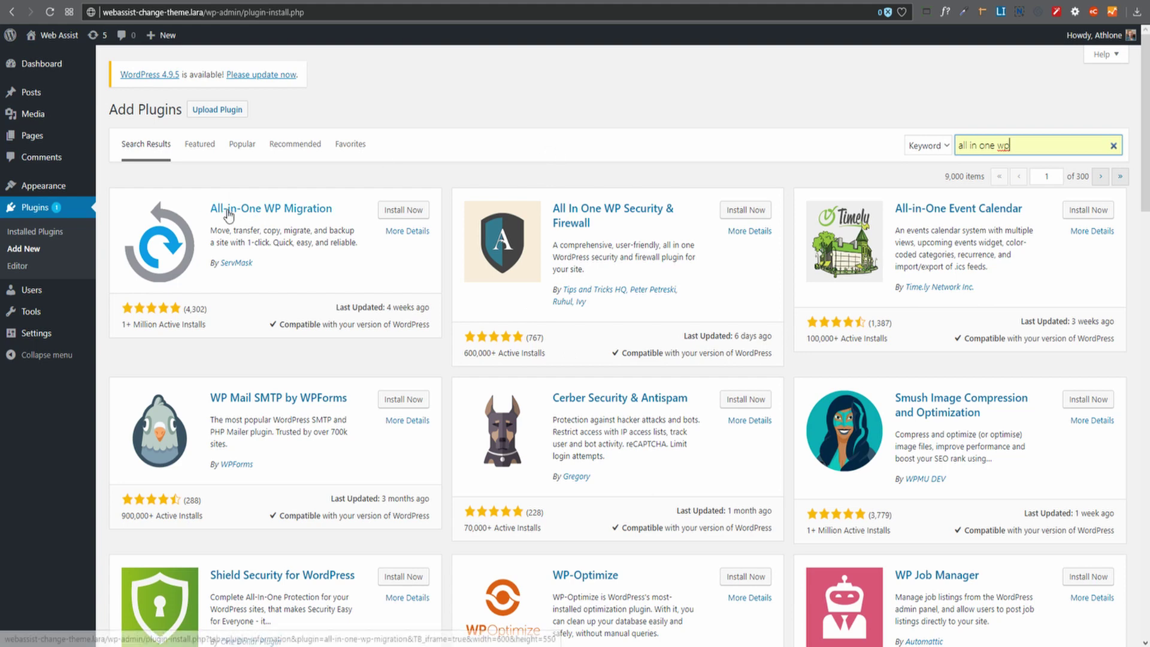
pyautogui.click(405, 215)
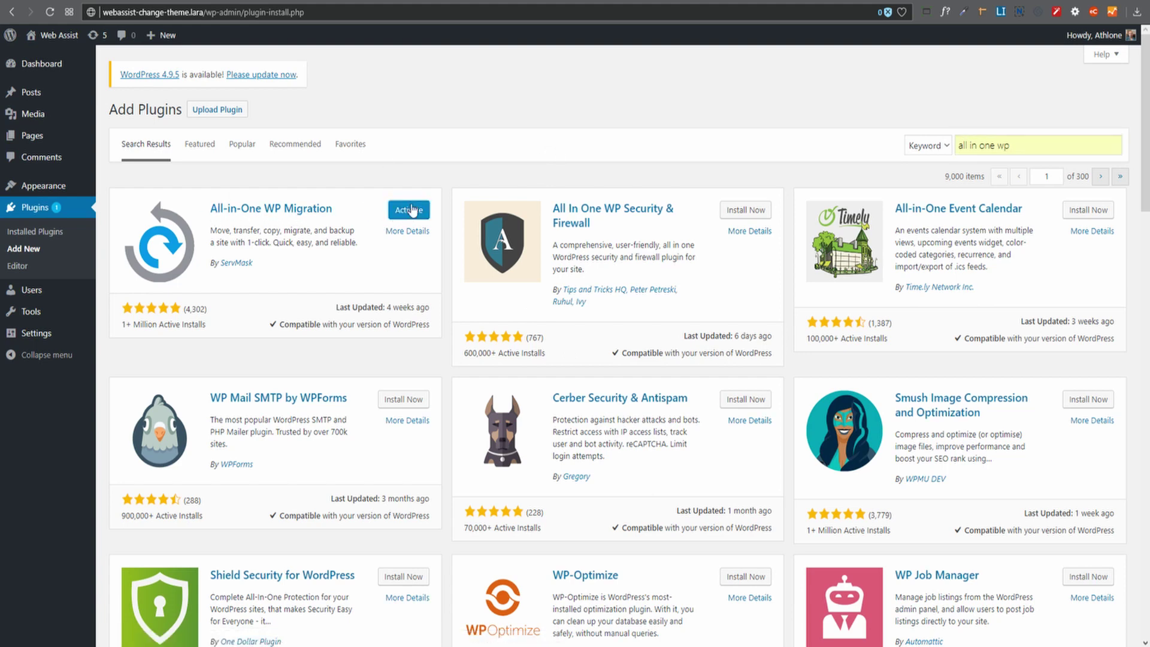
pyautogui.click(410, 214)
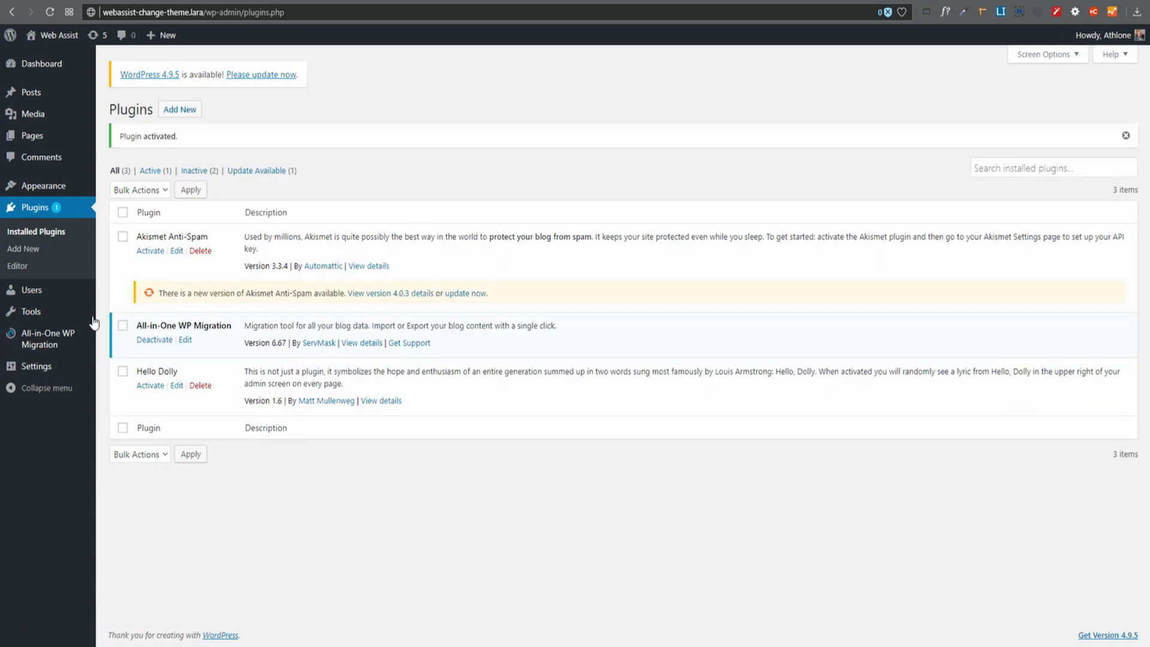
pyautogui.moveTo(61, 342)
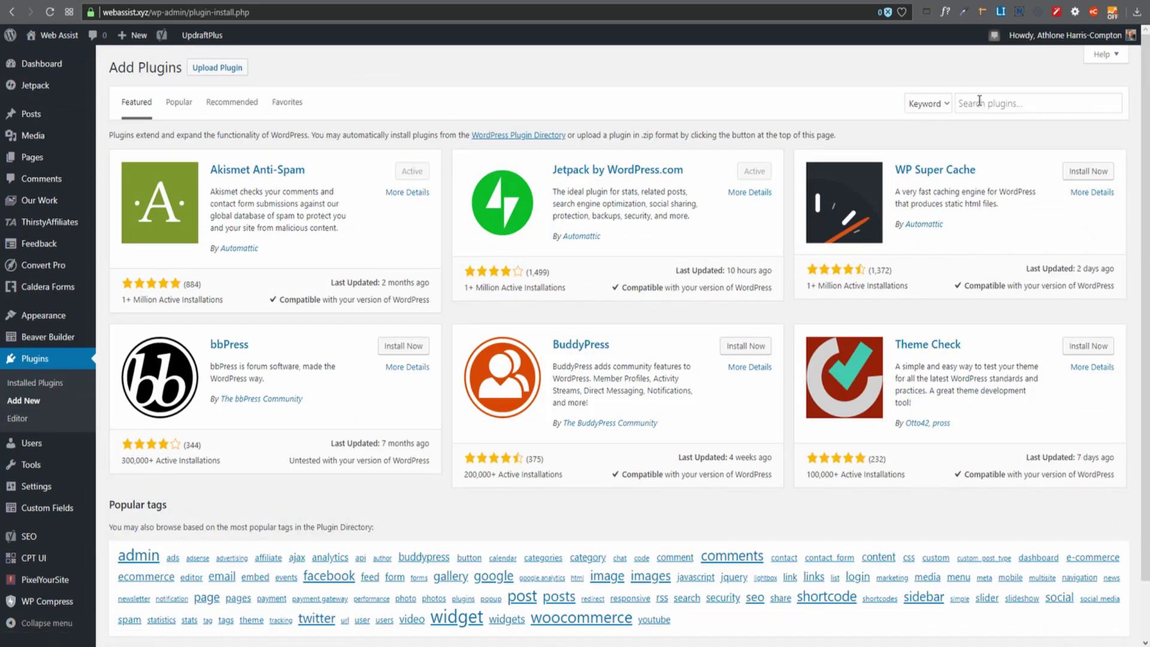
# On live webassist.xyz, search 'all in one wp' and install and activate All-in-One WP Migration.
pyautogui.click(980, 101)
pyautogui.write('all in one wp')
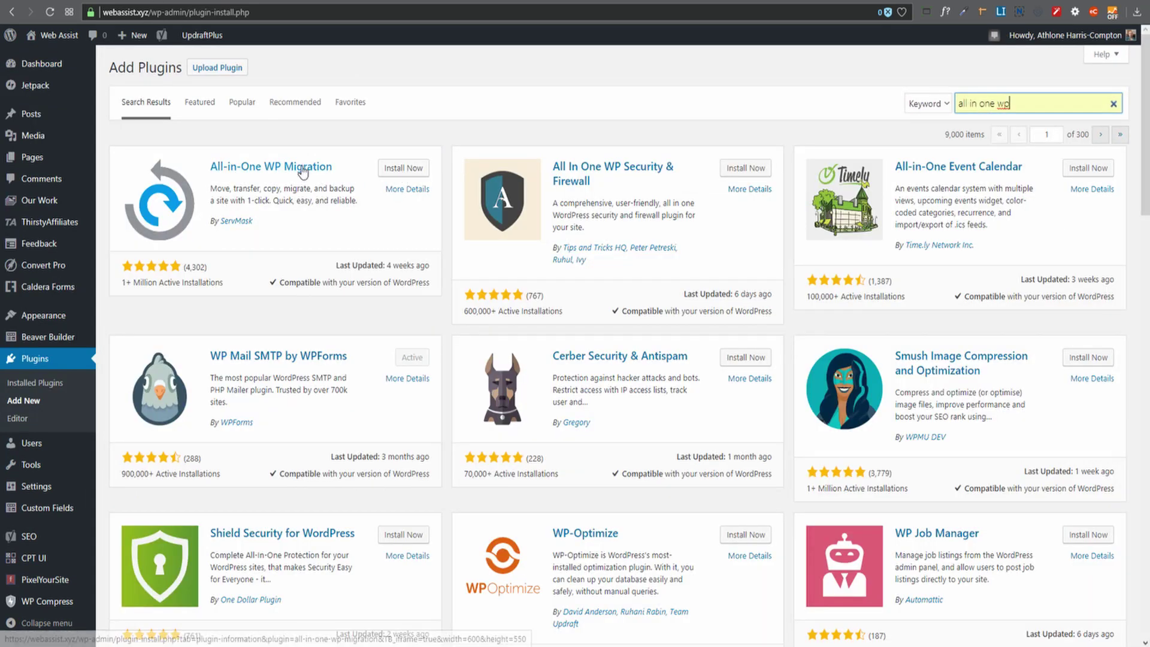
pyautogui.click(405, 169)
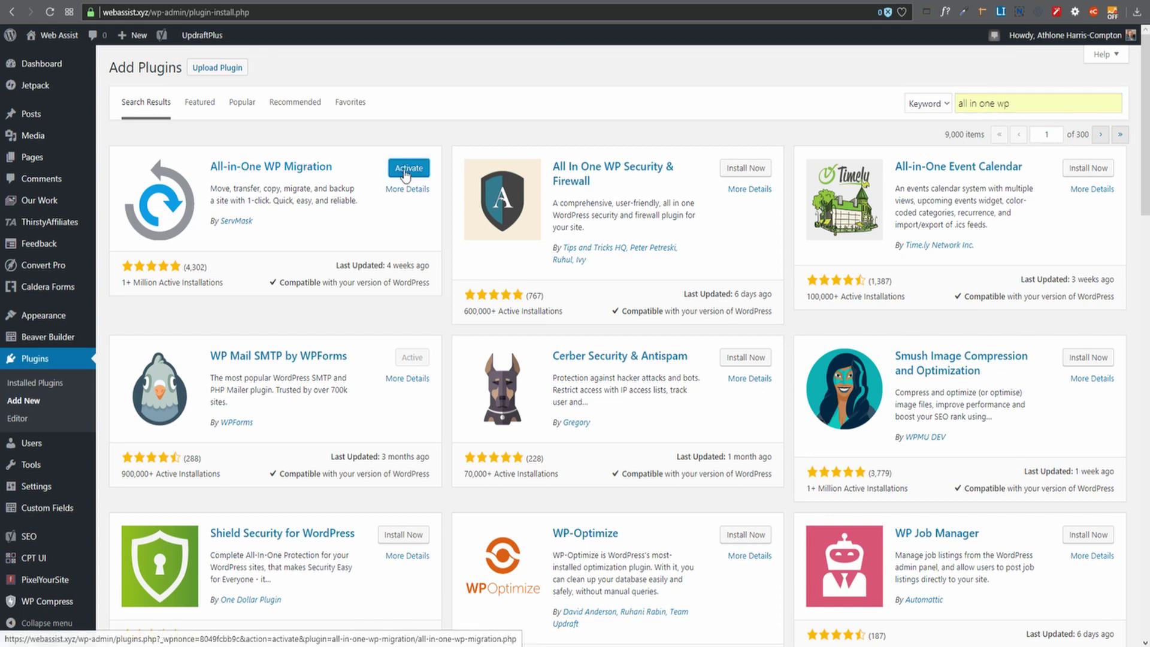
pyautogui.click(406, 173)
pyautogui.moveTo(16, 490)
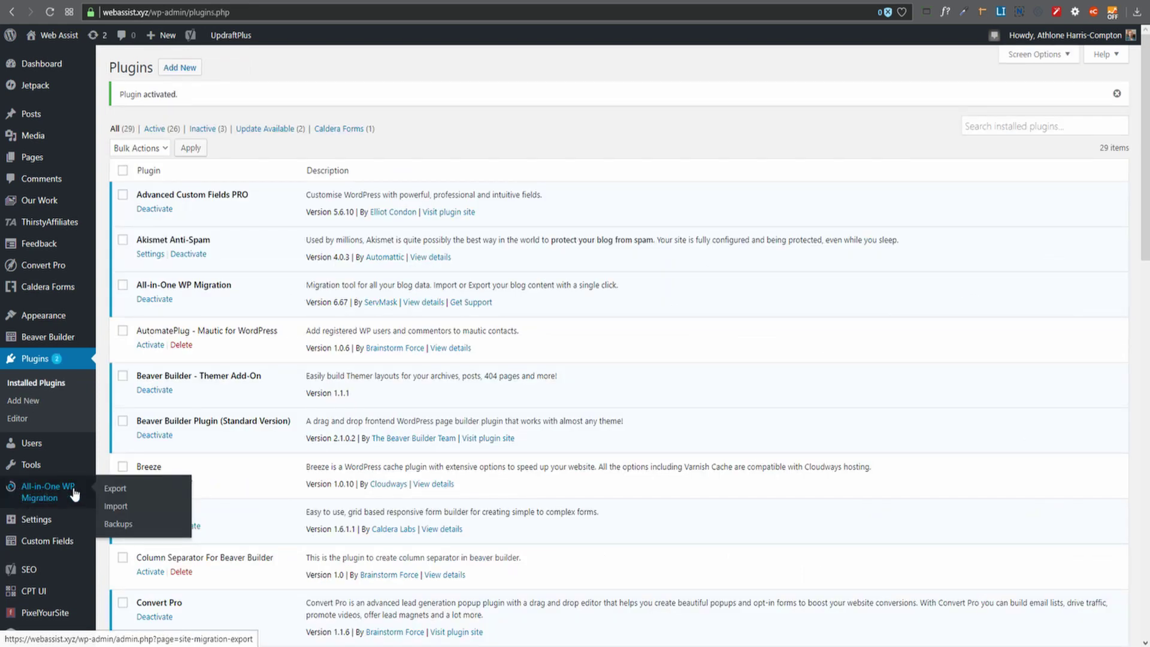
# Export the live webassist.xyz site to a 267 MB .wpress file and download it.
pyautogui.click(120, 494)
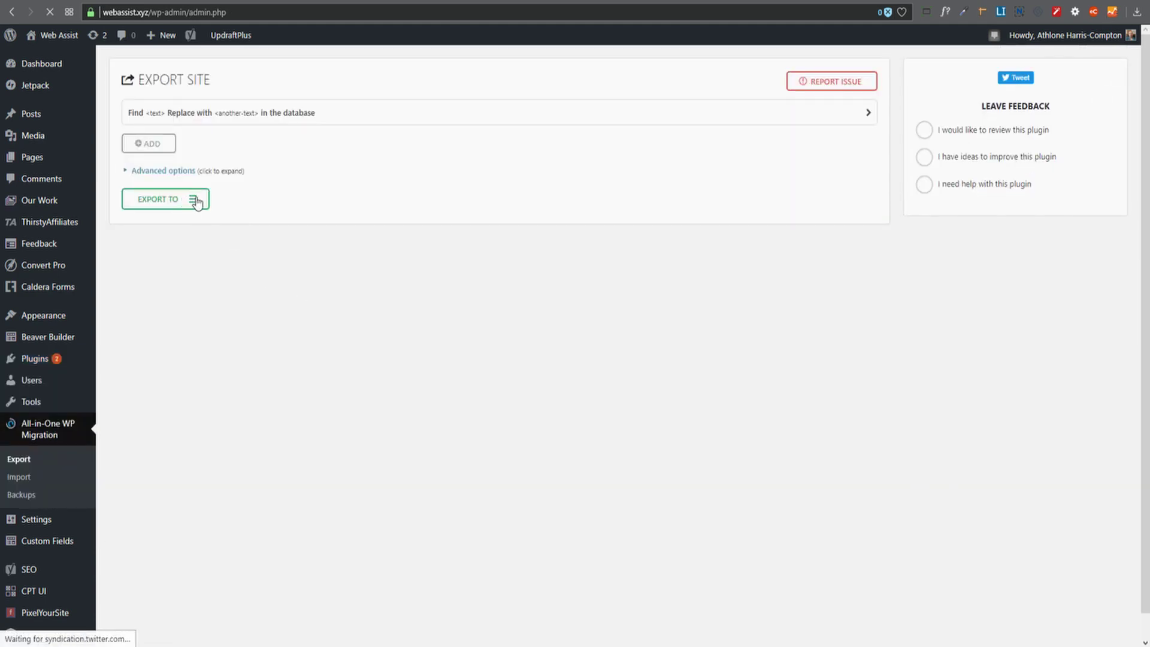
pyautogui.click(192, 200)
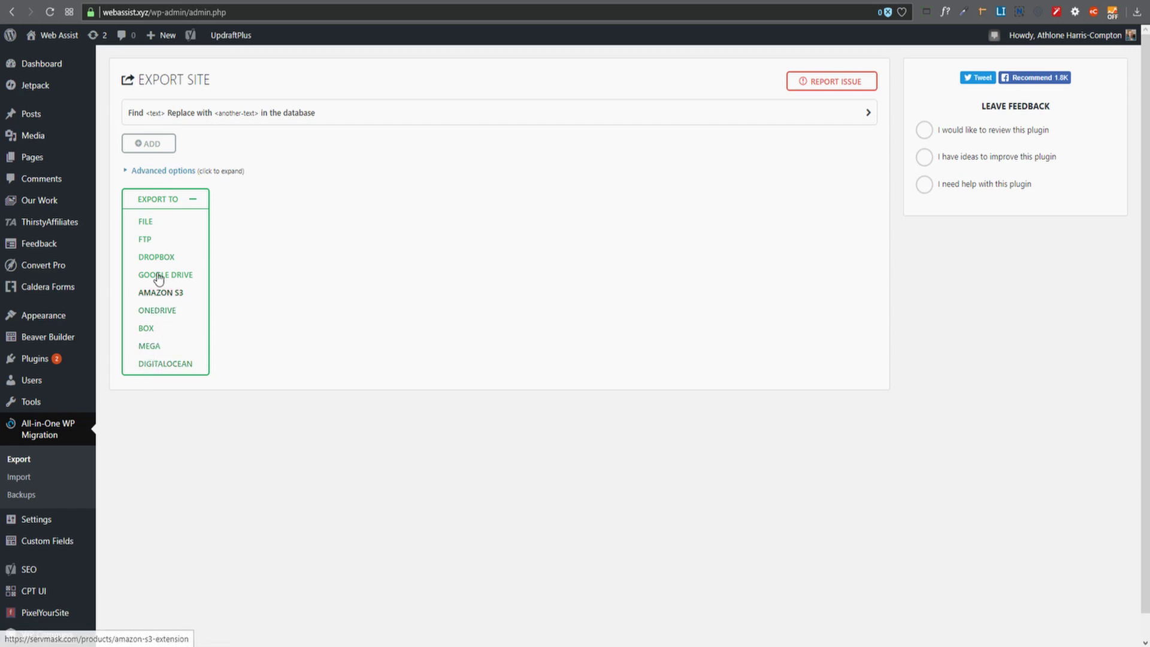
pyautogui.click(142, 221)
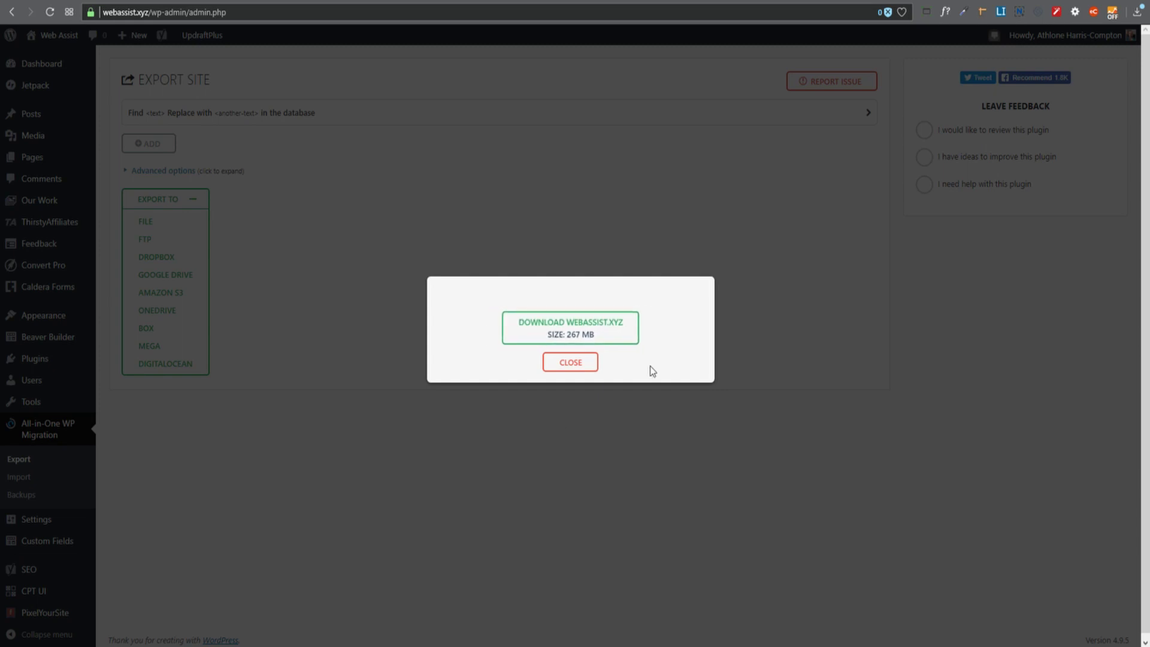
pyautogui.click(560, 330)
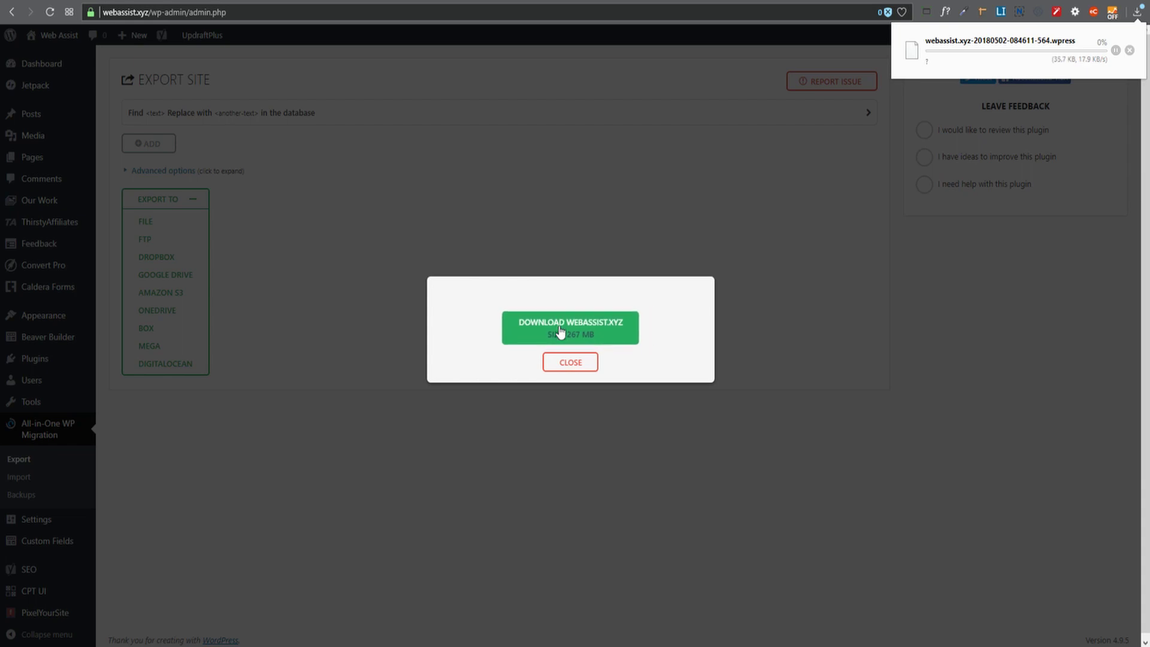
pyautogui.click(571, 363)
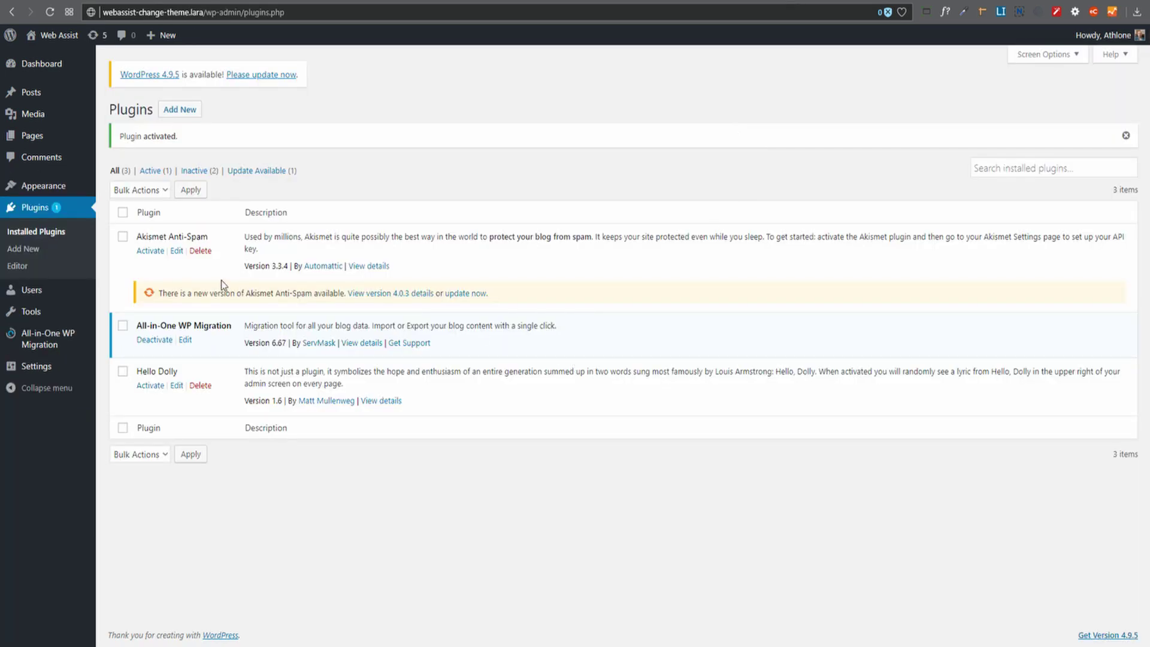
# Go to All-in-One WP Migration > Import on the local site, which accepts .wpress files up to 512 MB.
pyautogui.moveTo(42, 344)
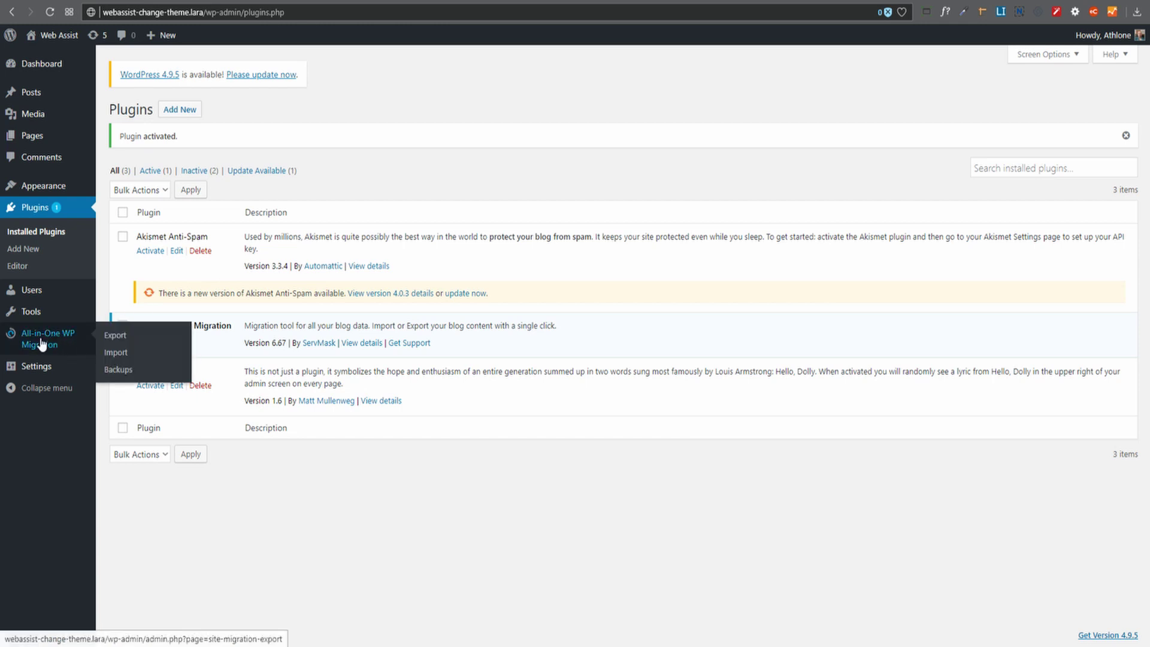
pyautogui.click(114, 355)
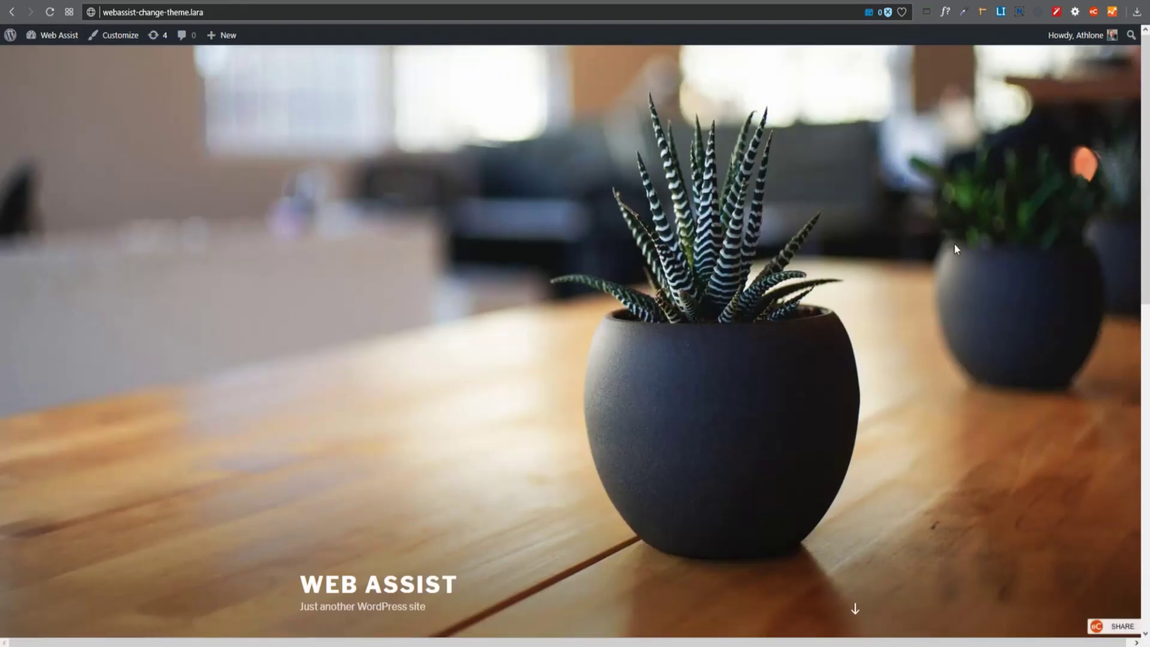
pyautogui.scroll(-10, 956, 243)
pyautogui.scroll(6, 959, 244)
pyautogui.scroll(5, 961, 248)
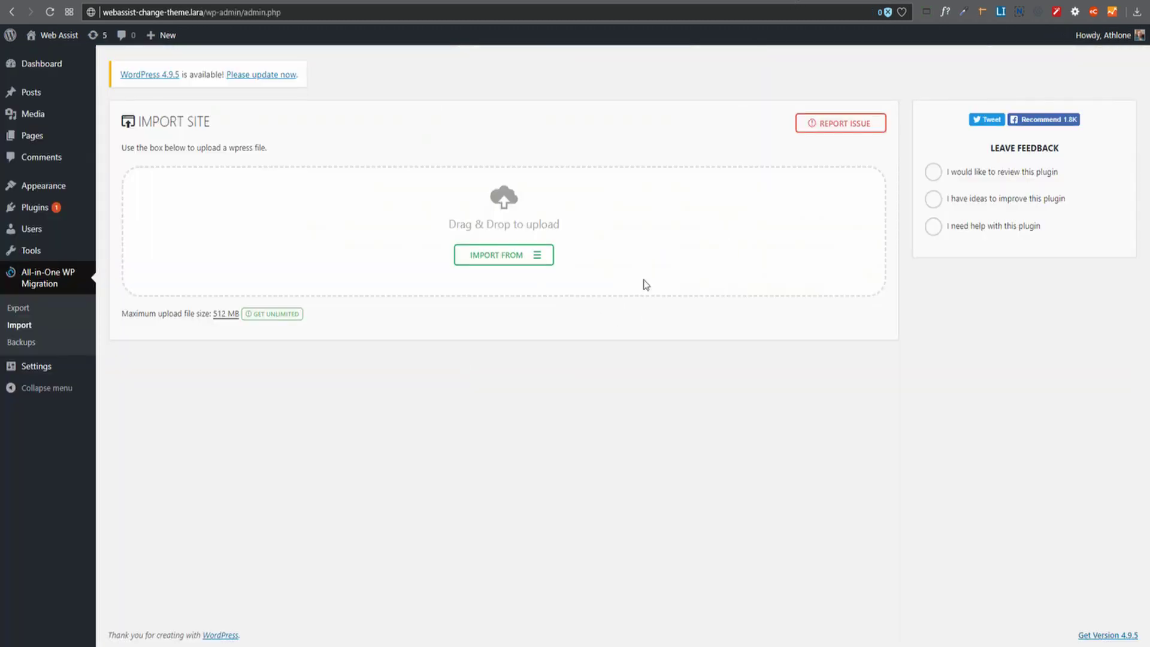
# Import the live site's .wpress export from a file and confirm overwriting the local content.
pyautogui.click(539, 258)
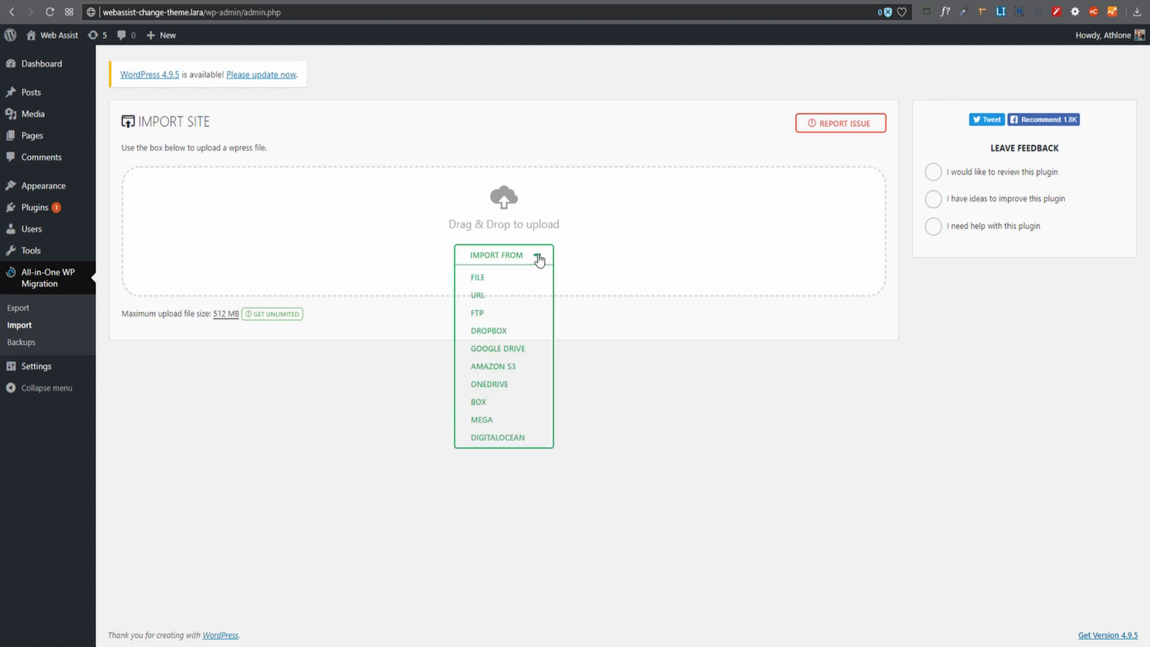
pyautogui.click(478, 278)
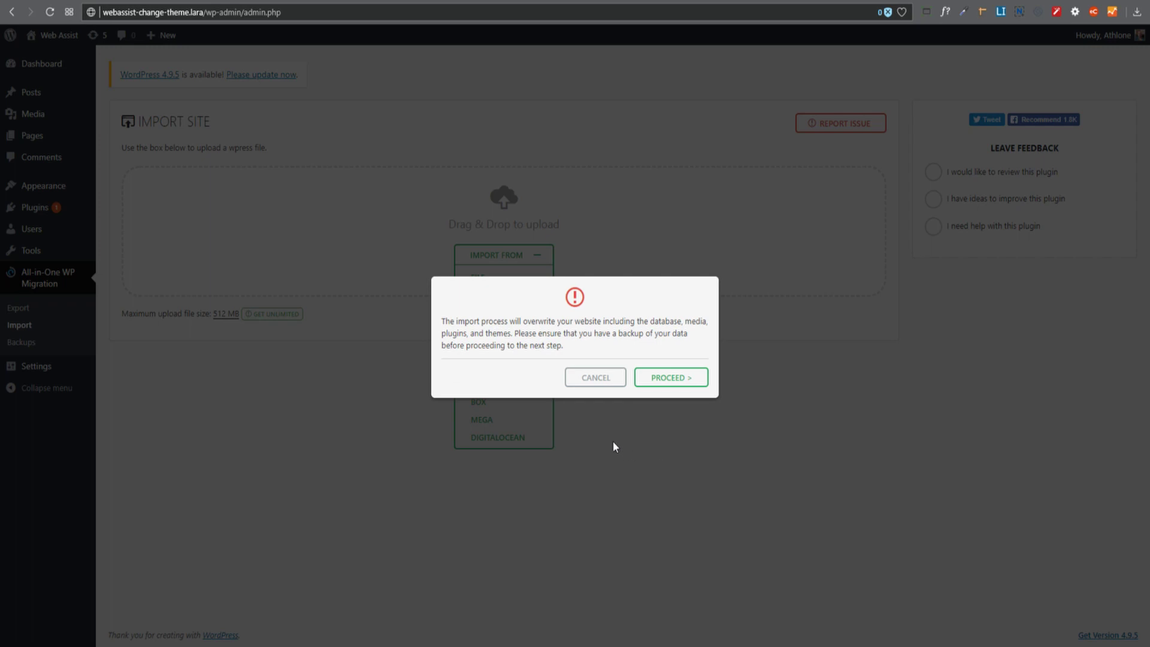
pyautogui.click(671, 380)
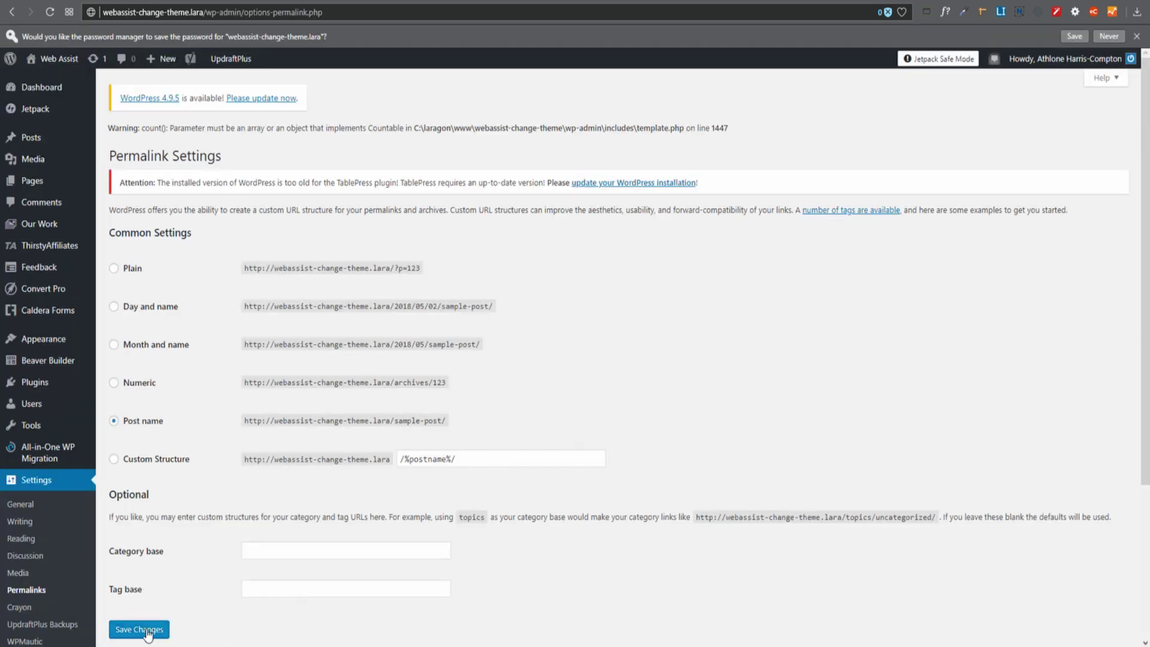
# Re-save the Post name permalink structure under Settings > Permalinks after the import.
pyautogui.click(148, 634)
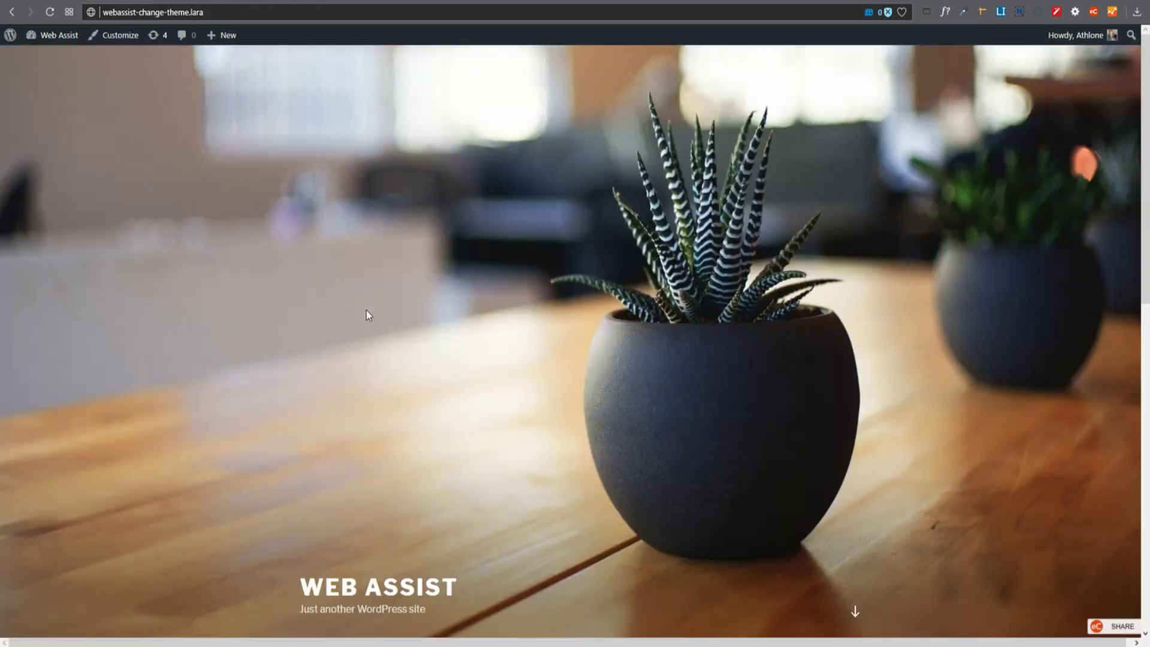
pyautogui.scroll(-5, 367, 311)
pyautogui.scroll(5, 371, 316)
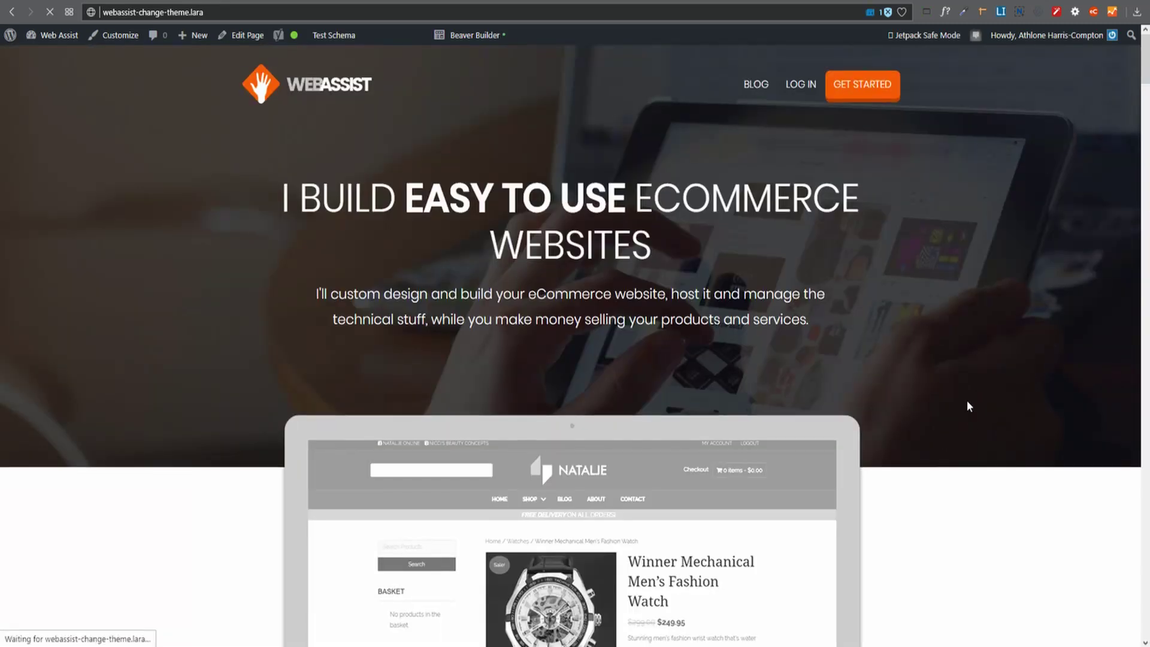
pyautogui.scroll(-20, 968, 405)
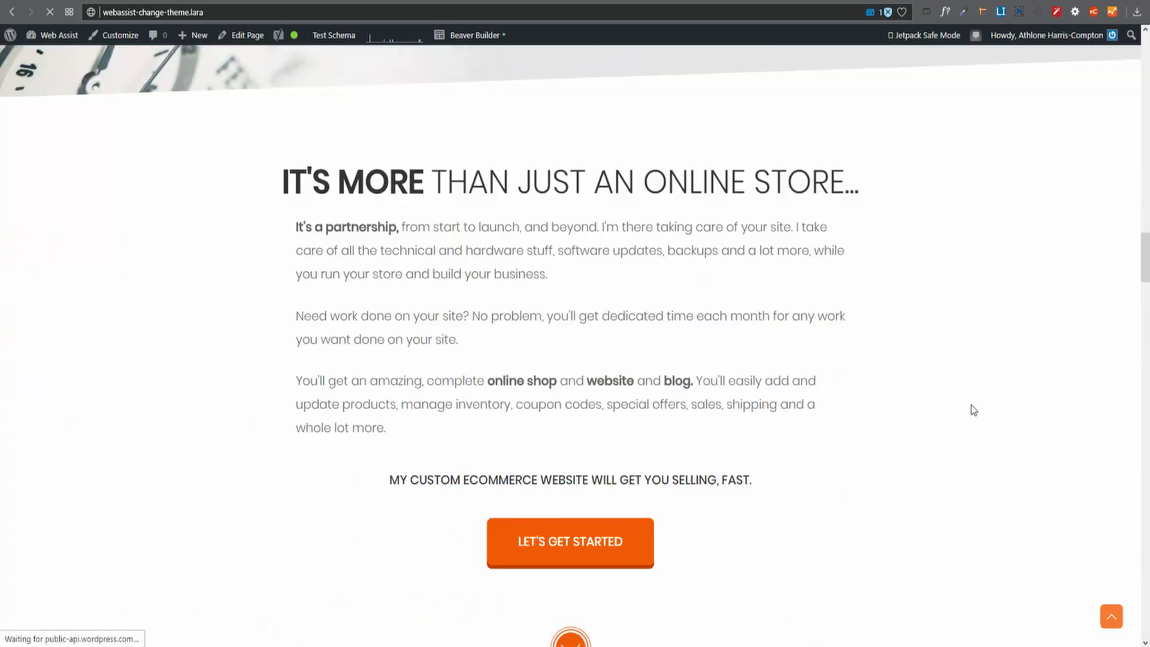
pyautogui.scroll(-20, 974, 410)
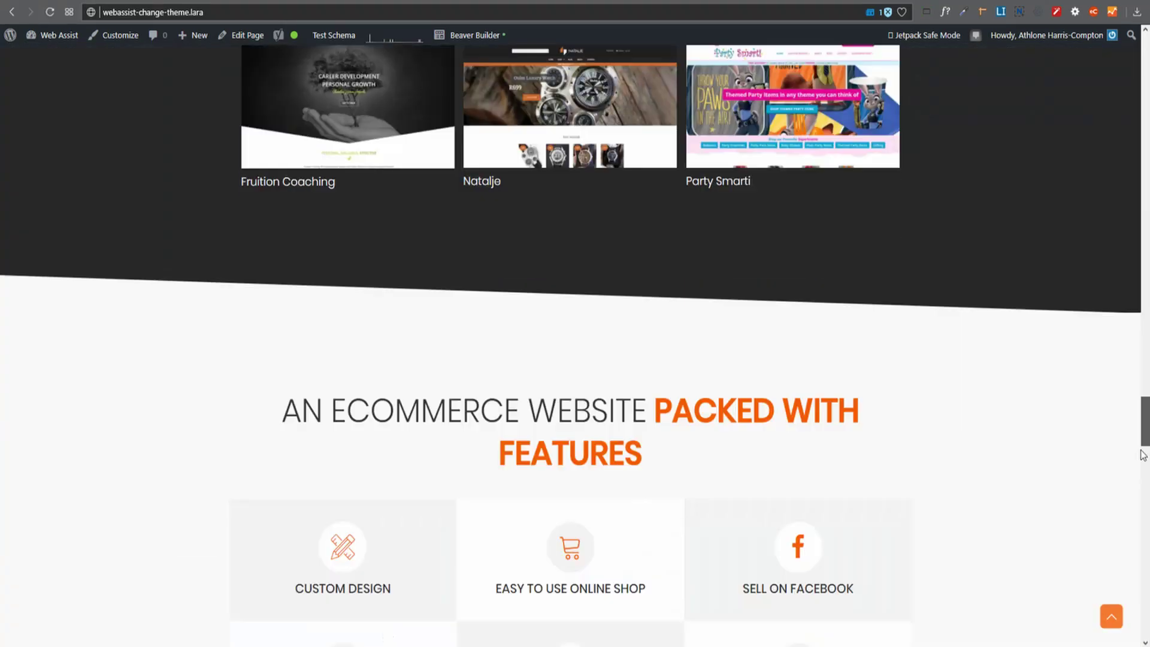
pyautogui.scroll(-10, 1146, 487)
pyautogui.scroll(20, 1019, 449)
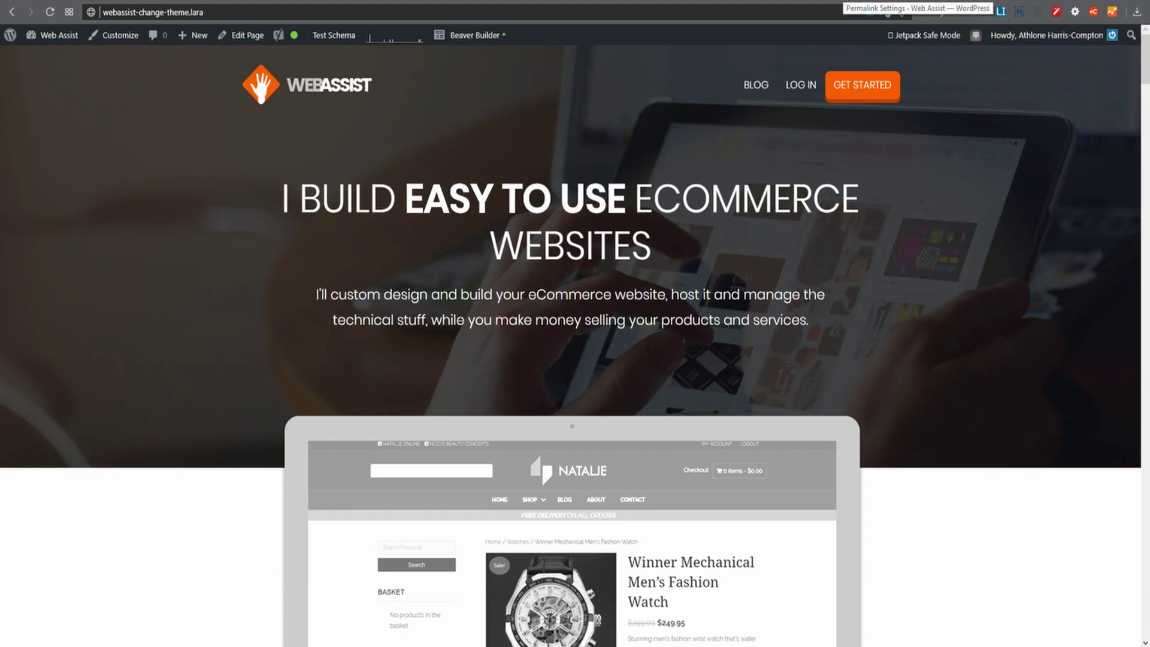
pyautogui.click(848, 3)
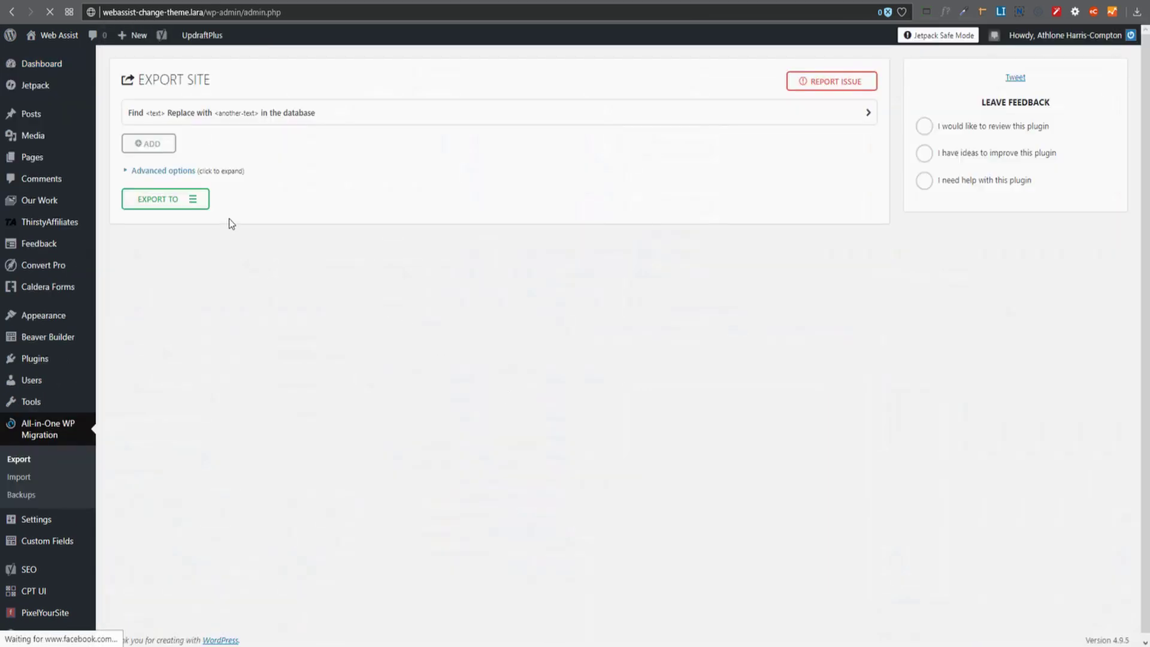
# Export the local site to a file and download the 266 MB webassist-change-theme.lara export.
pyautogui.click(200, 204)
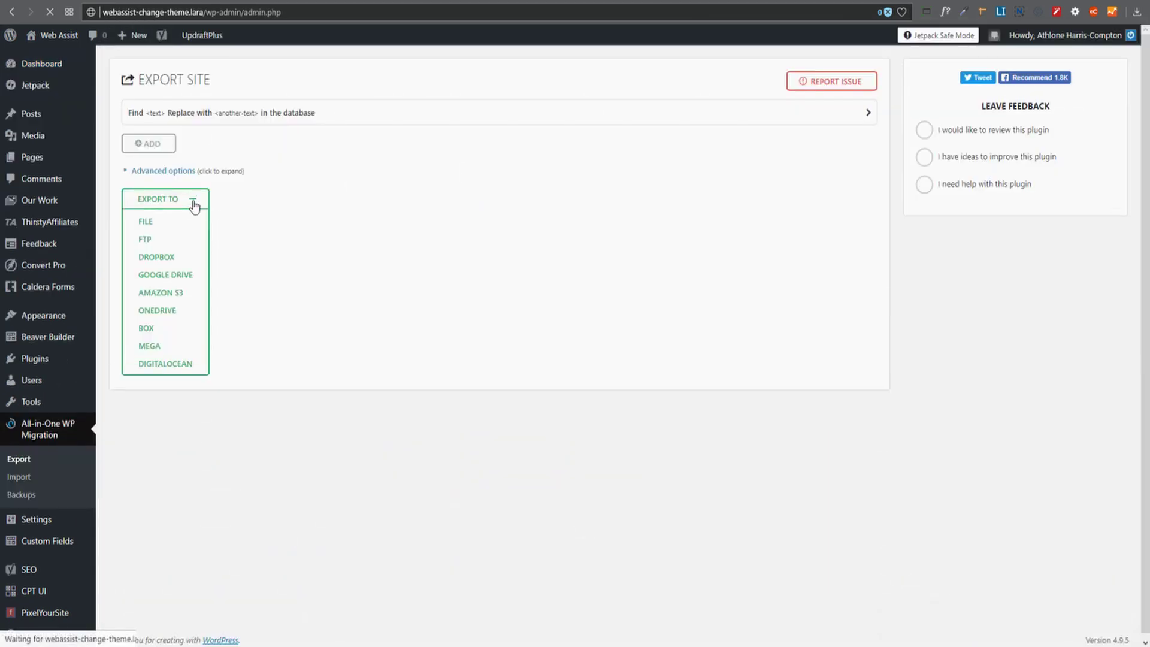
pyautogui.click(173, 222)
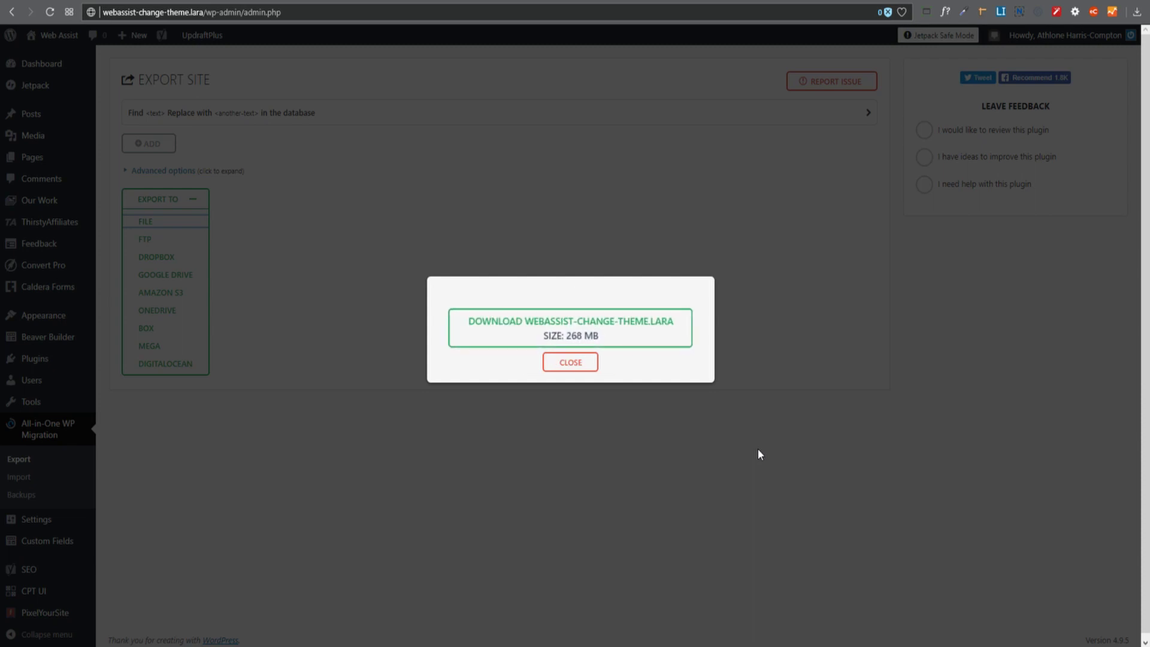
pyautogui.click(584, 329)
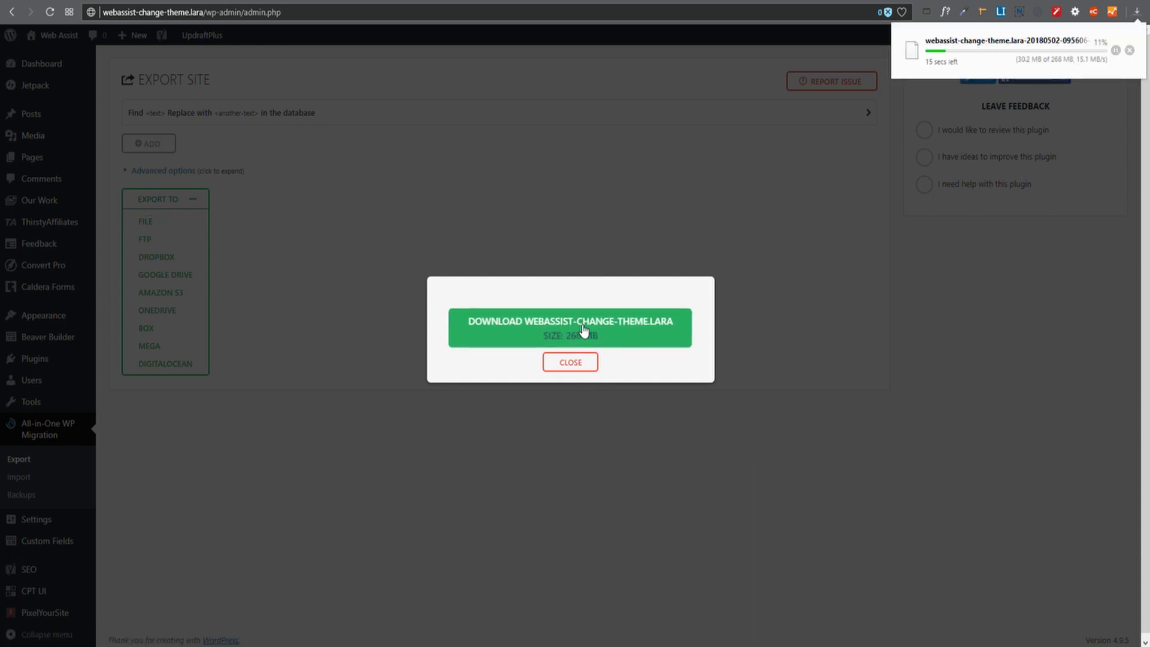
pyautogui.click(570, 367)
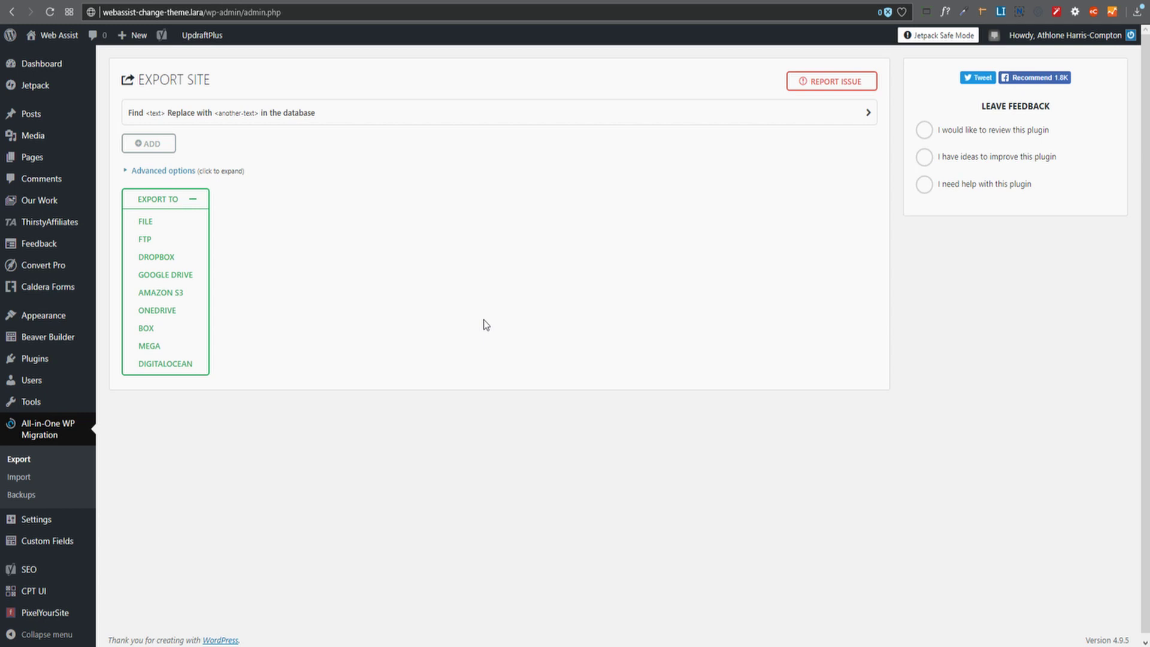
# Import the .wpress backup from Downloads into the local site, confirming the overwrite.
pyautogui.moveTo(40, 66)
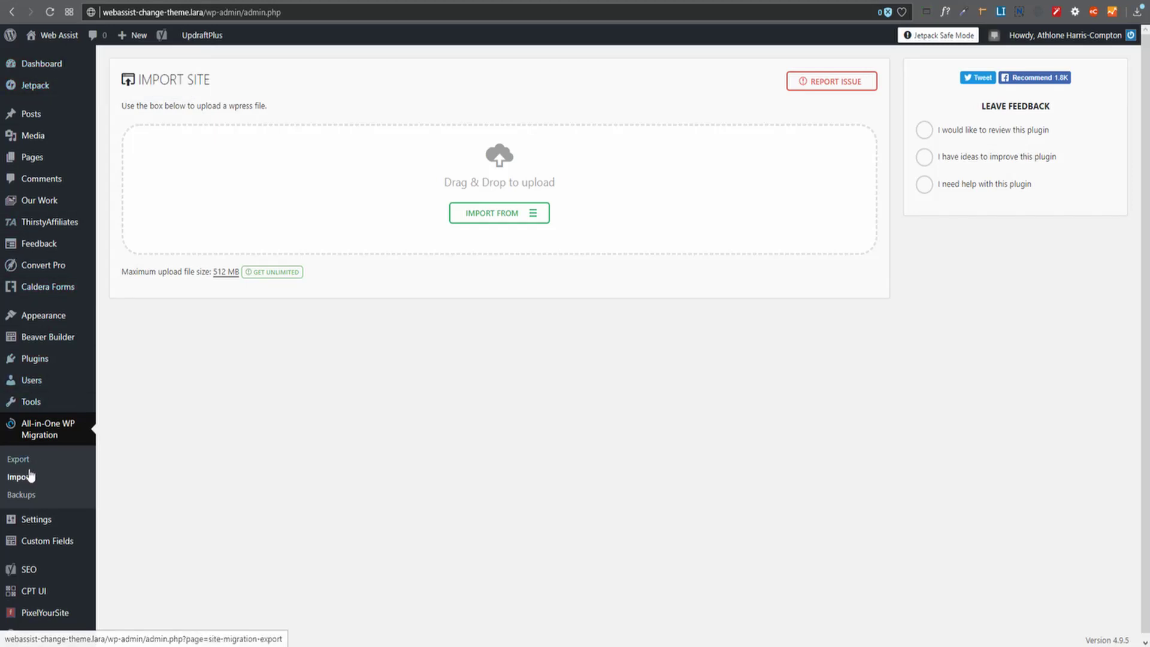
pyautogui.click(535, 217)
pyautogui.click(474, 236)
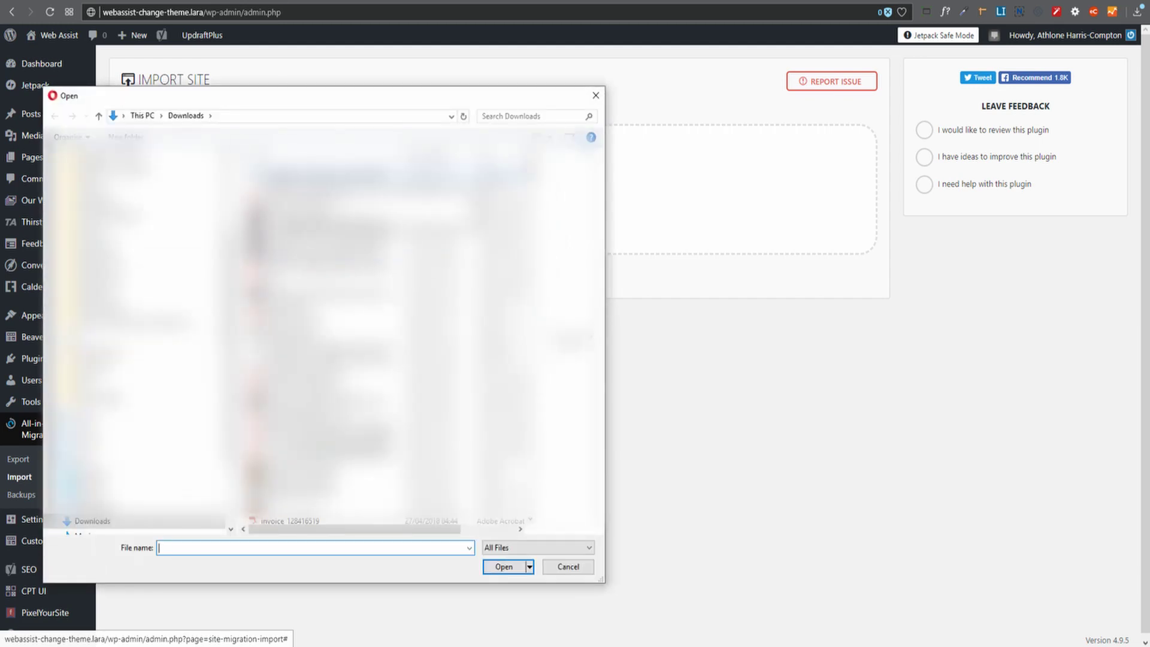
pyautogui.doubleClick(351, 220)
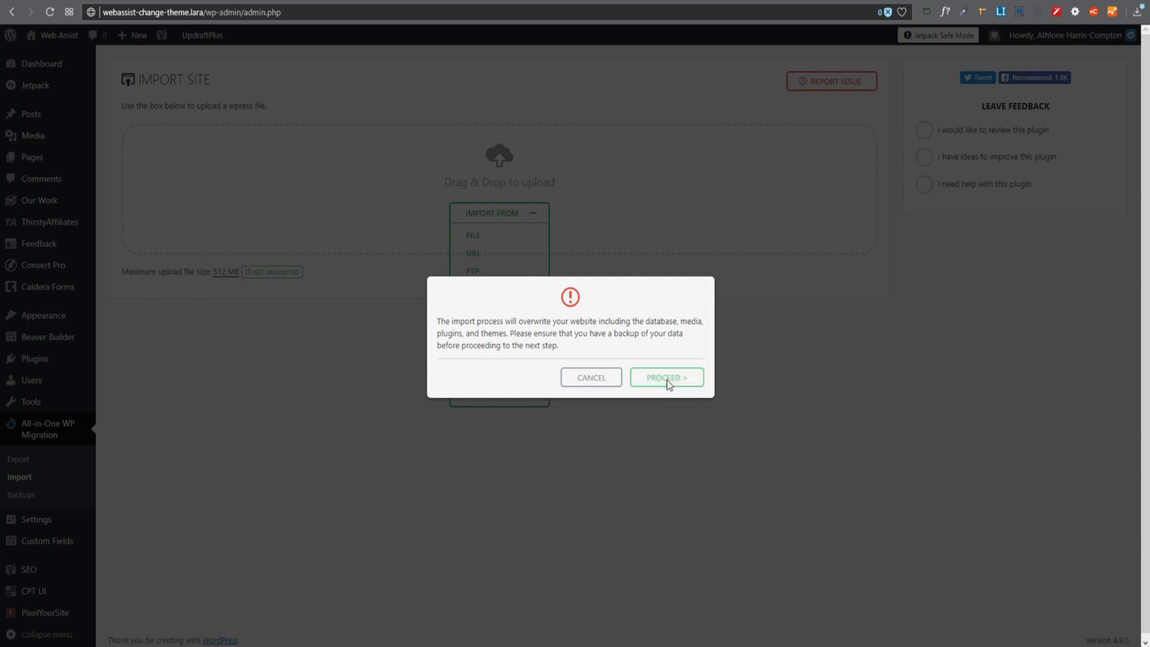
pyautogui.click(666, 378)
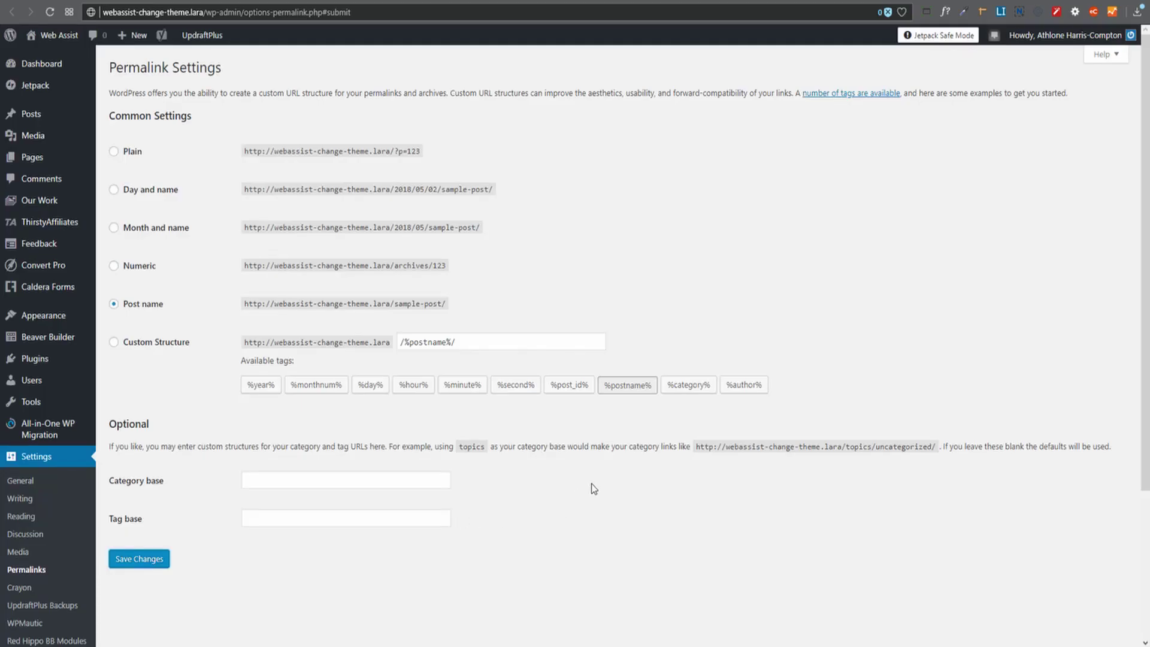
# Save the Post name permalink structure once more on Permalink Settings after the fresh import.
pyautogui.click(140, 565)
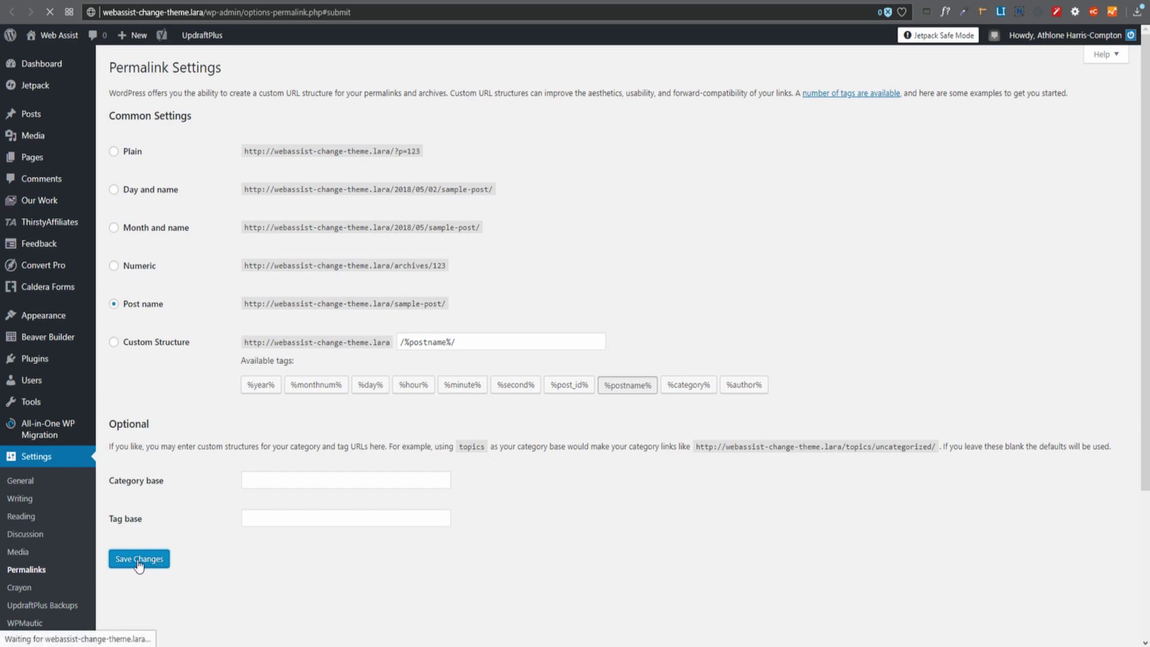